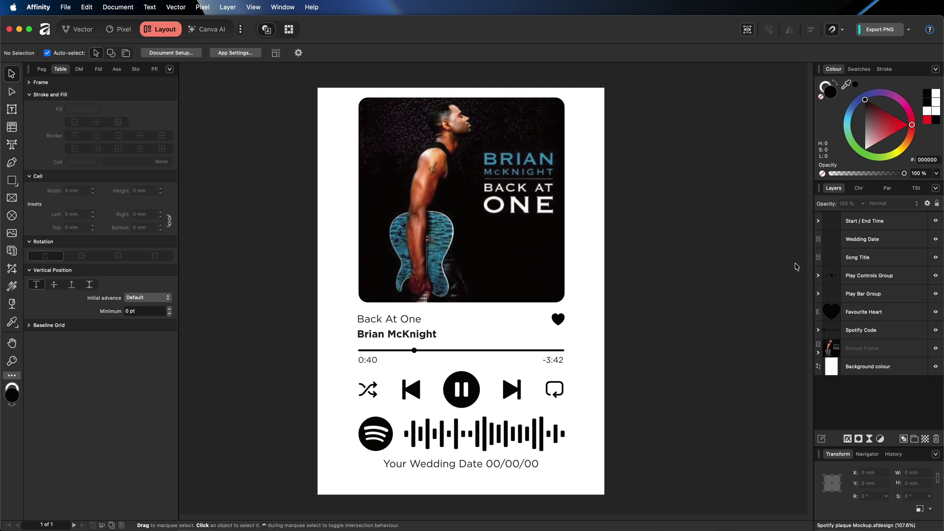
# Check the text layers and try colouring the Play Controls Group red, then undo it.
pyautogui.click(862, 222)
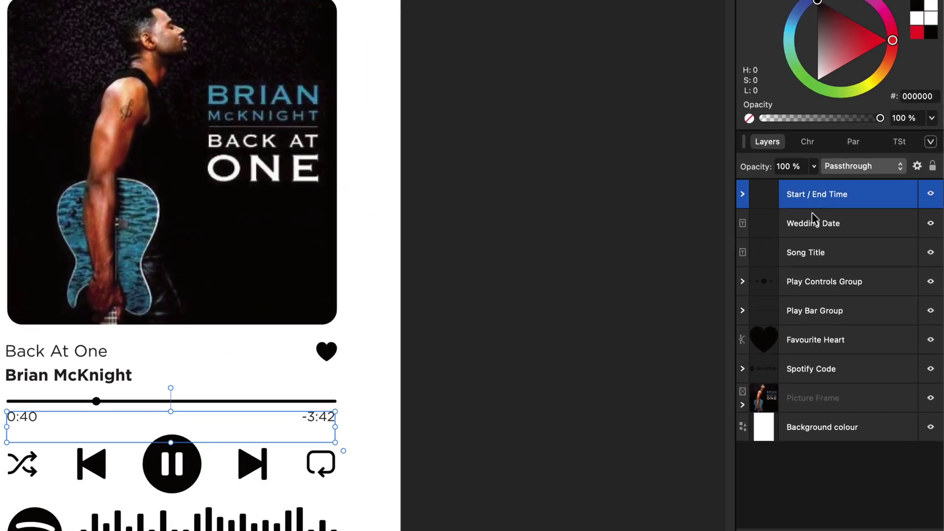
pyautogui.click(814, 223)
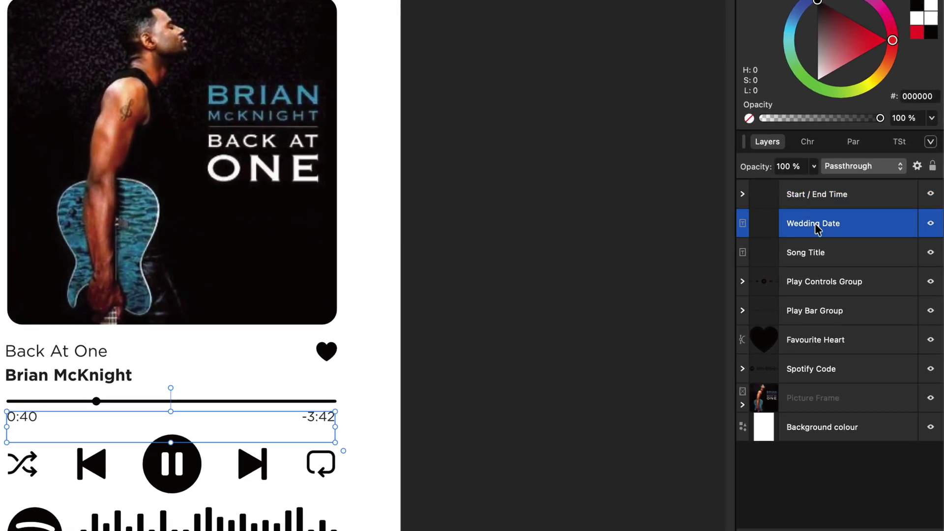
pyautogui.click(814, 252)
pyautogui.click(815, 281)
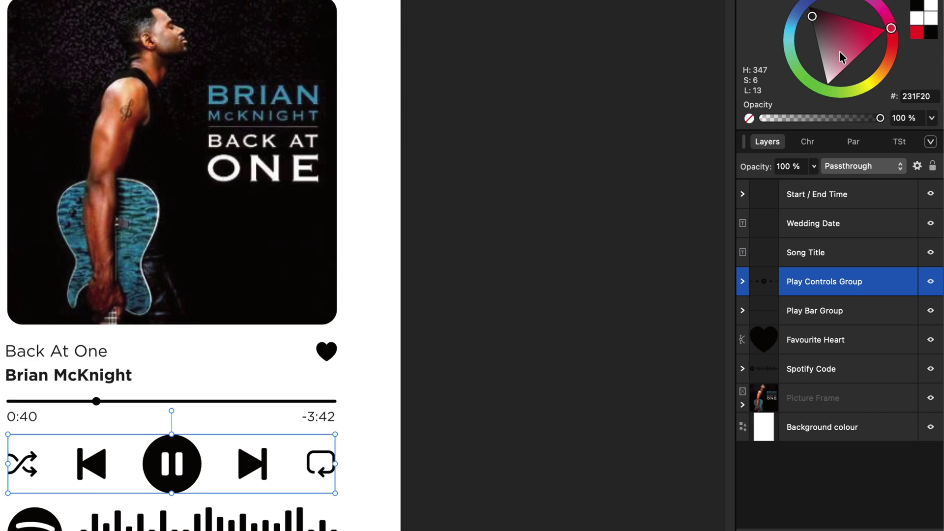
pyautogui.click(916, 30)
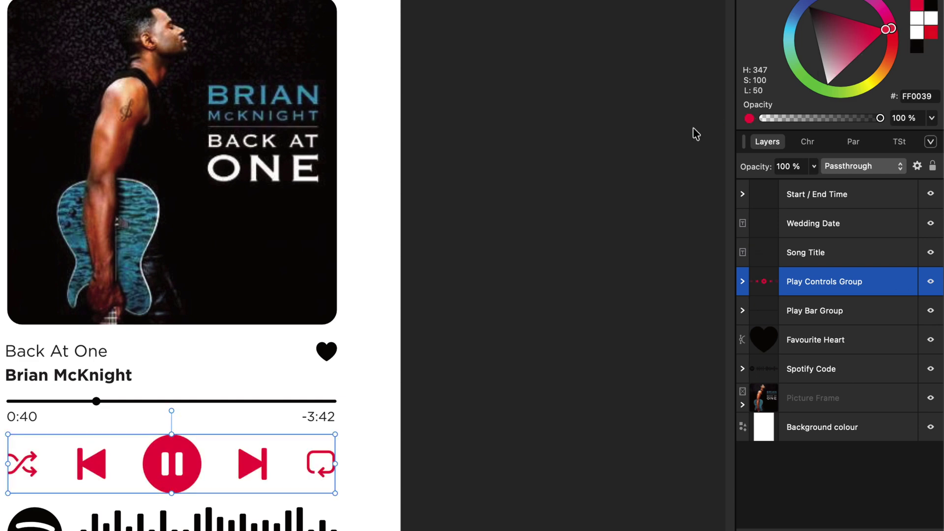
pyautogui.press('super+z')
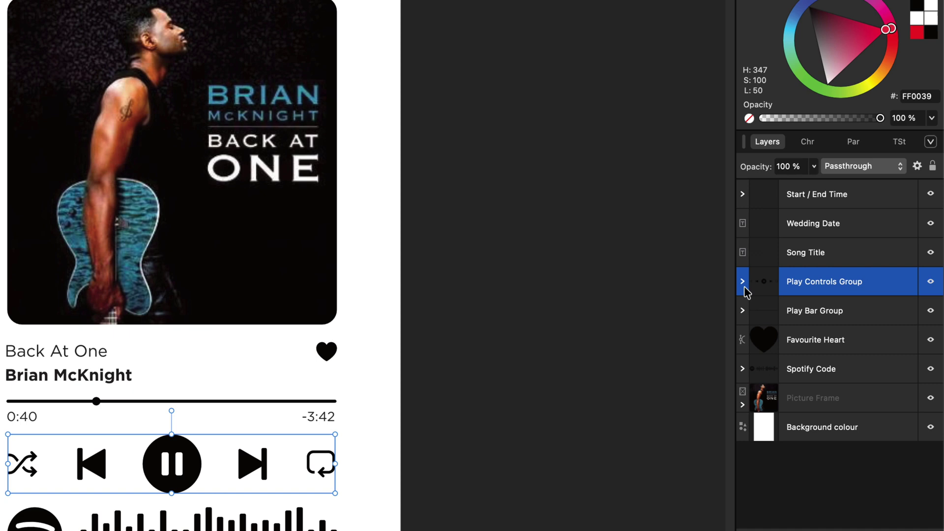
# Expand the Play Controls Group, check its skip, shuffle and pause icons, then collapse it.
pyautogui.click(743, 285)
pyautogui.click(809, 338)
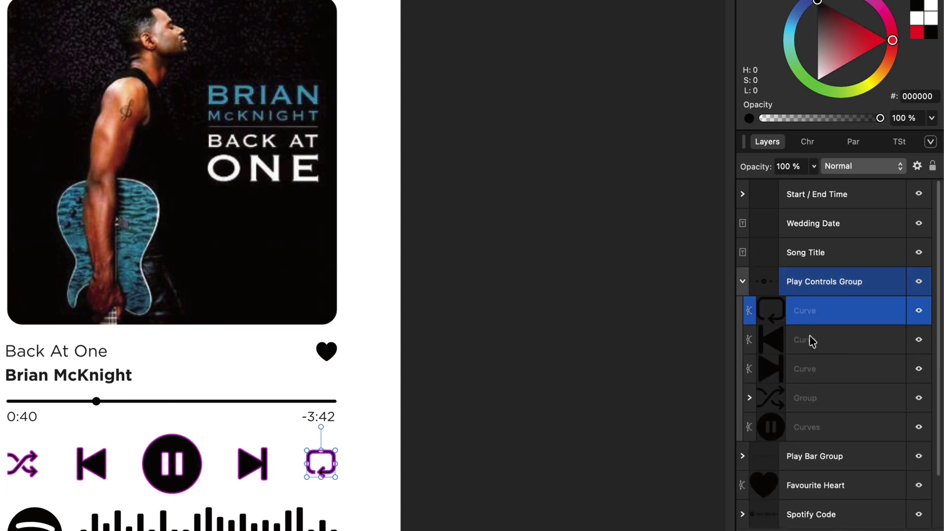
pyautogui.click(813, 367)
pyautogui.click(816, 392)
pyautogui.click(818, 428)
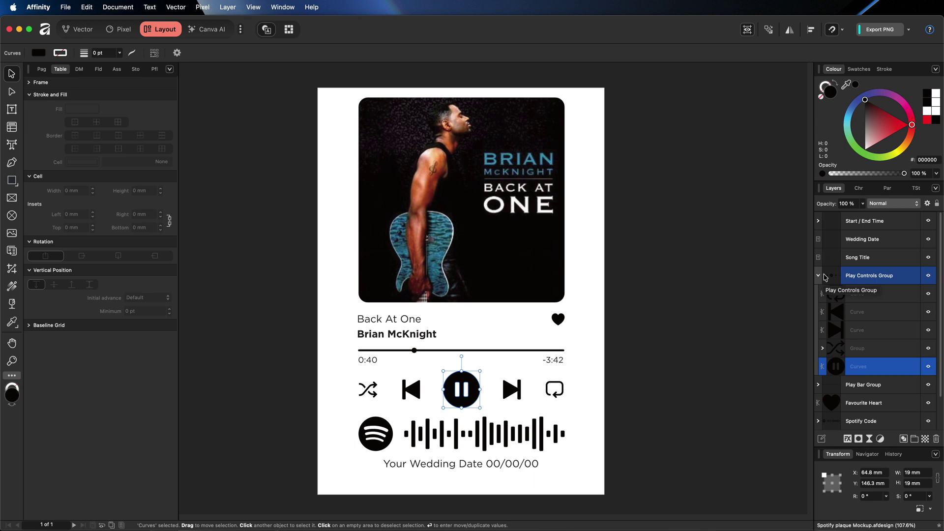
pyautogui.click(819, 276)
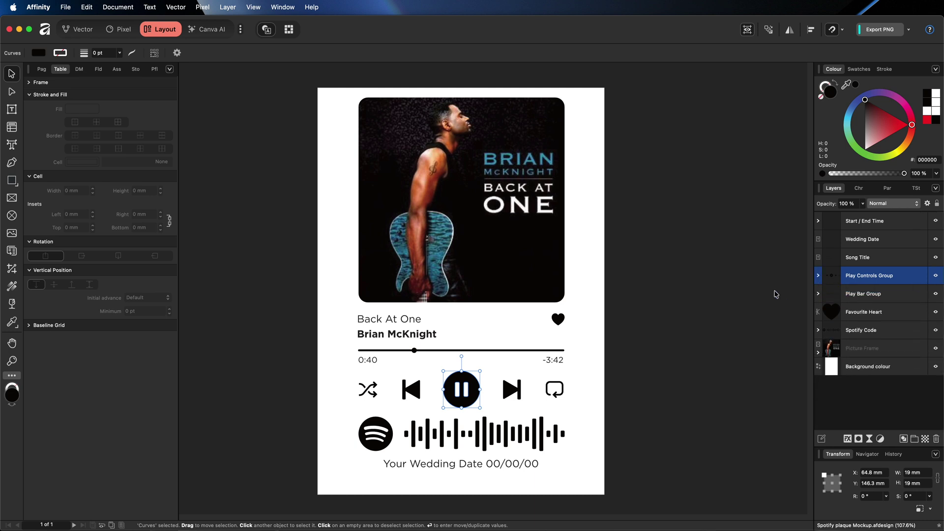
# Expand the Play Bar Group and test sliding its Circle knob right, then undo the move.
pyautogui.click(868, 295)
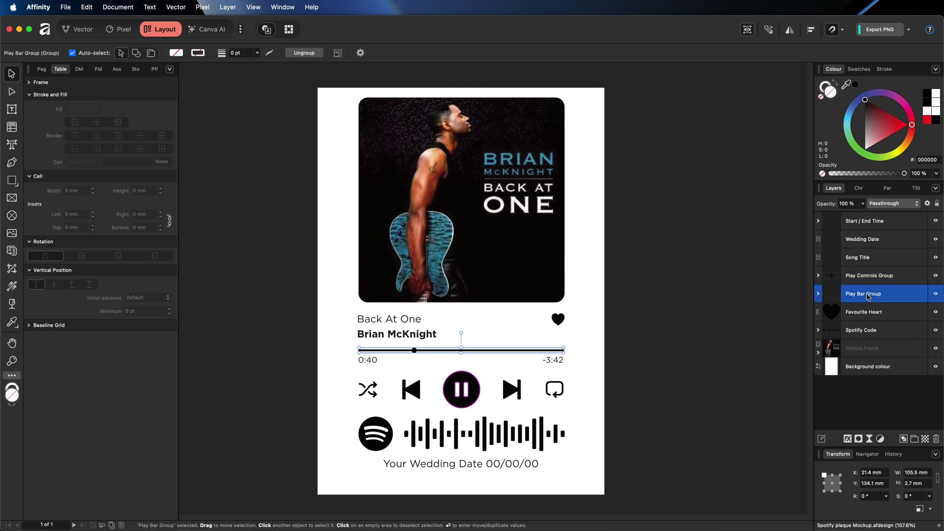
pyautogui.click(819, 295)
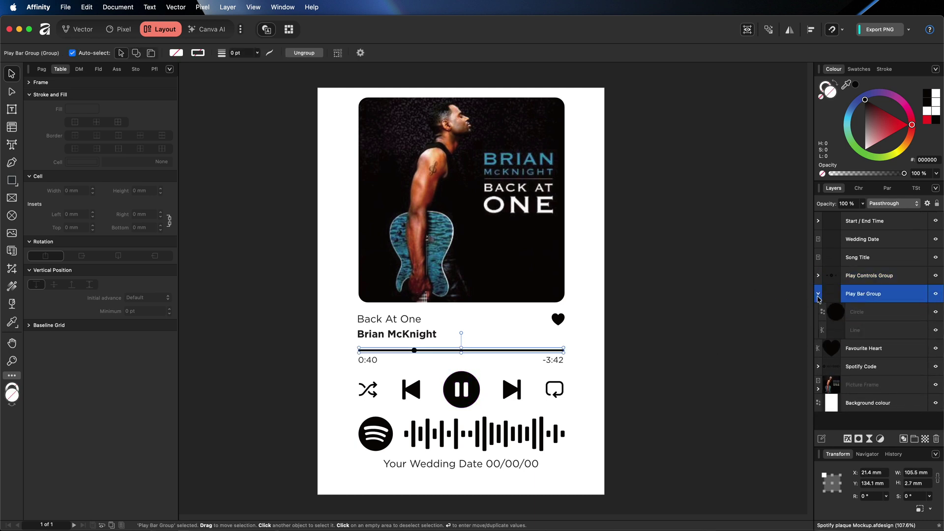
pyautogui.click(875, 315)
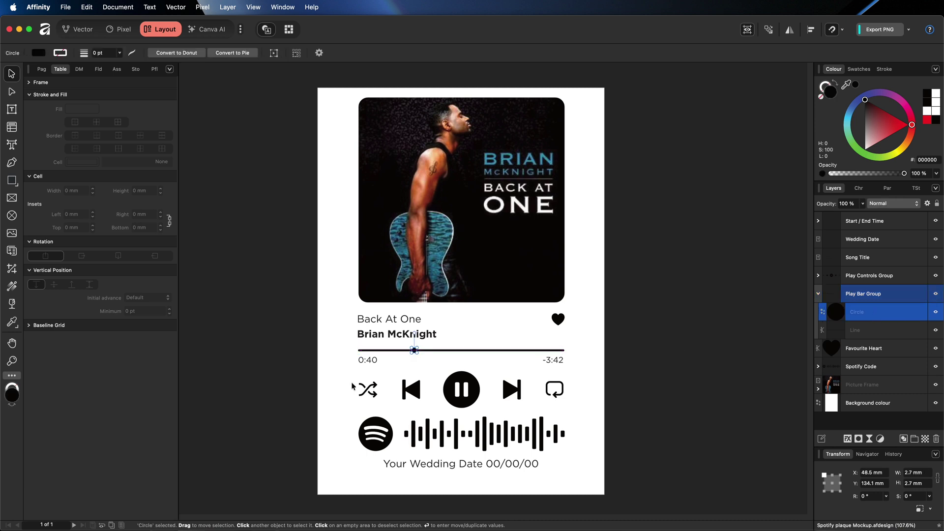
pyautogui.moveTo(415, 354); pyautogui.dragTo(506, 355)
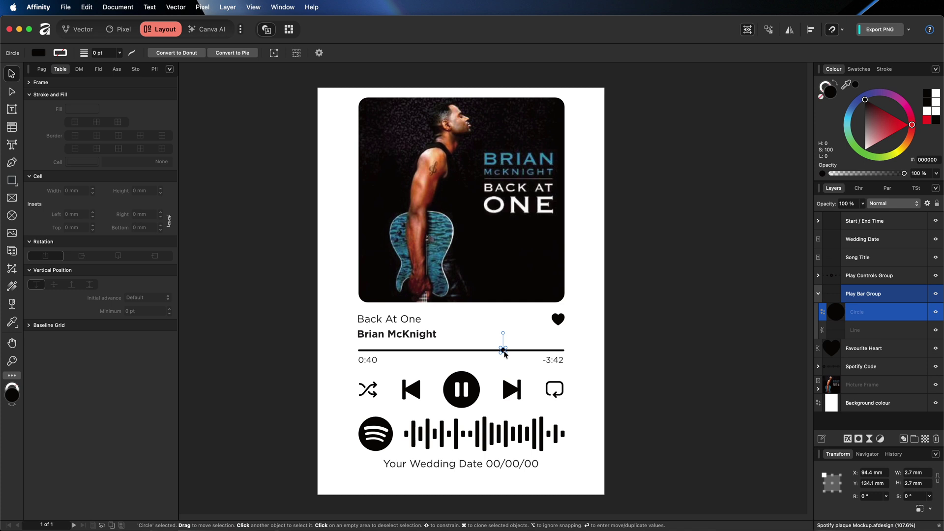
pyautogui.press('super+z')
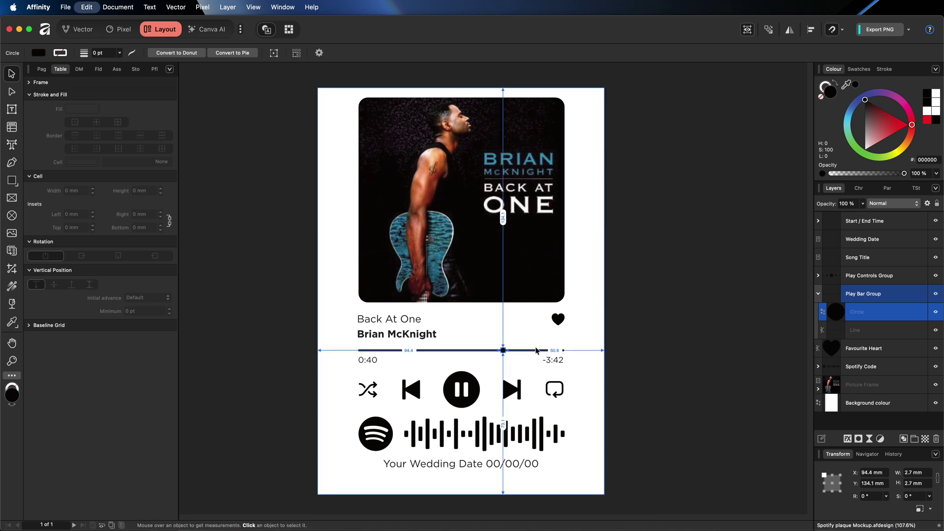
# Check the play bar line and the Play Controls Group, ending with the Play Bar Group selected.
pyautogui.click(536, 351)
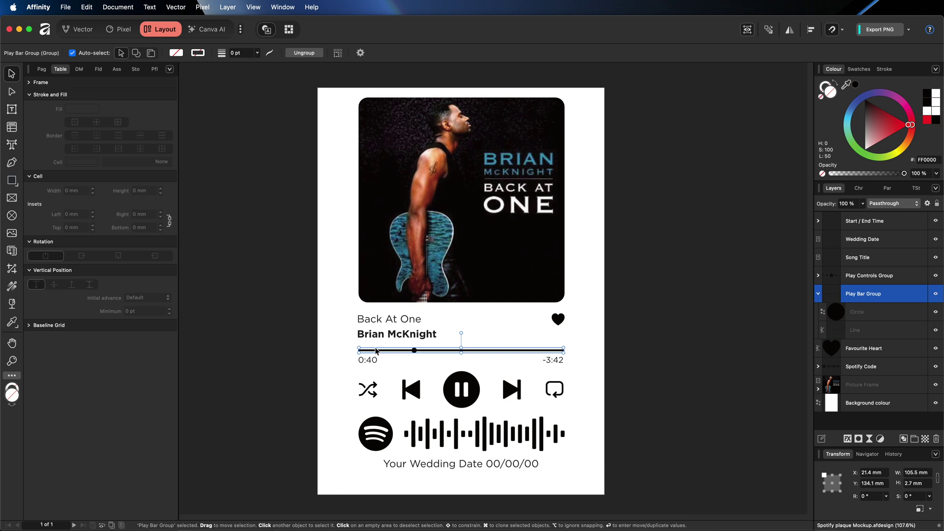
pyautogui.click(866, 331)
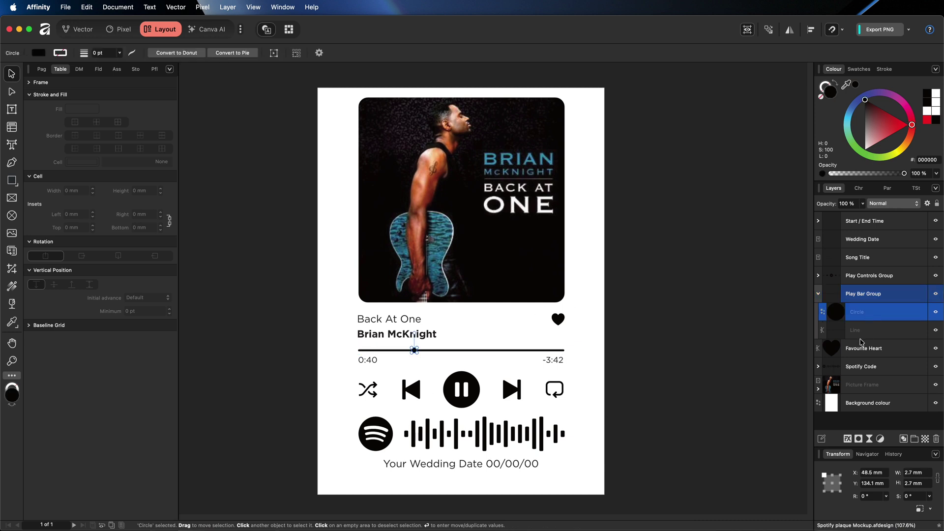
pyautogui.click(868, 284)
pyautogui.click(865, 293)
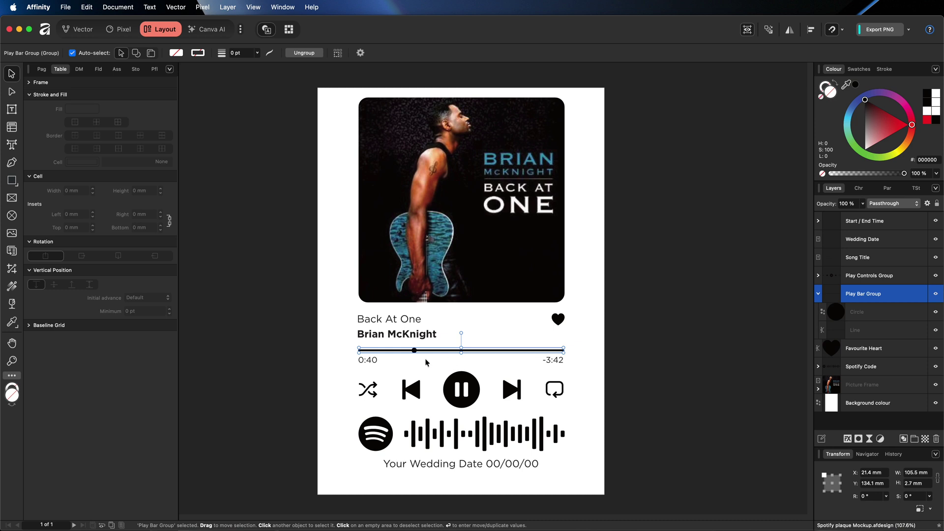
pyautogui.click(309, 80)
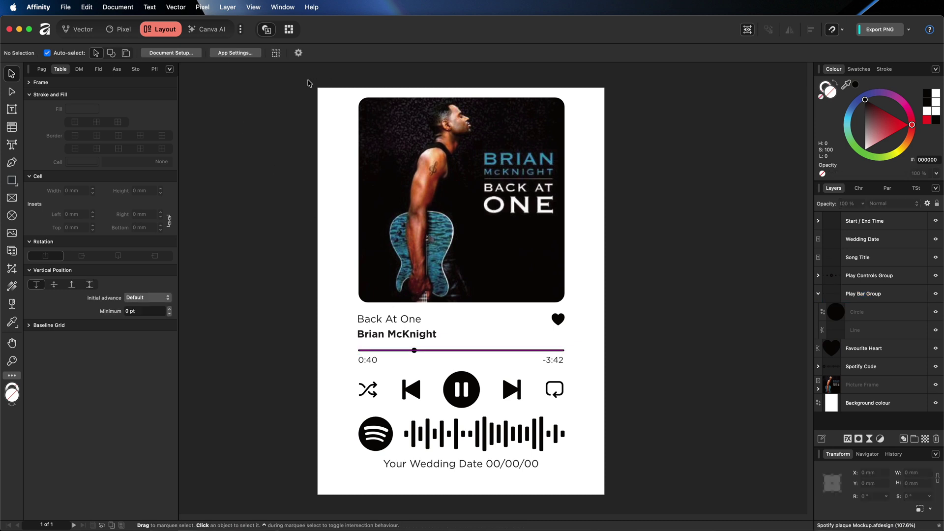
pyautogui.click(170, 53)
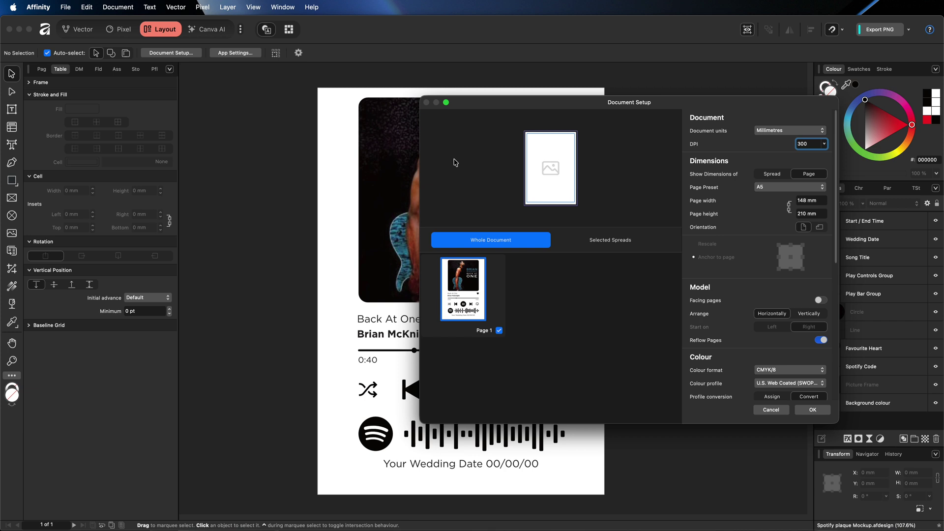
pyautogui.click(772, 410)
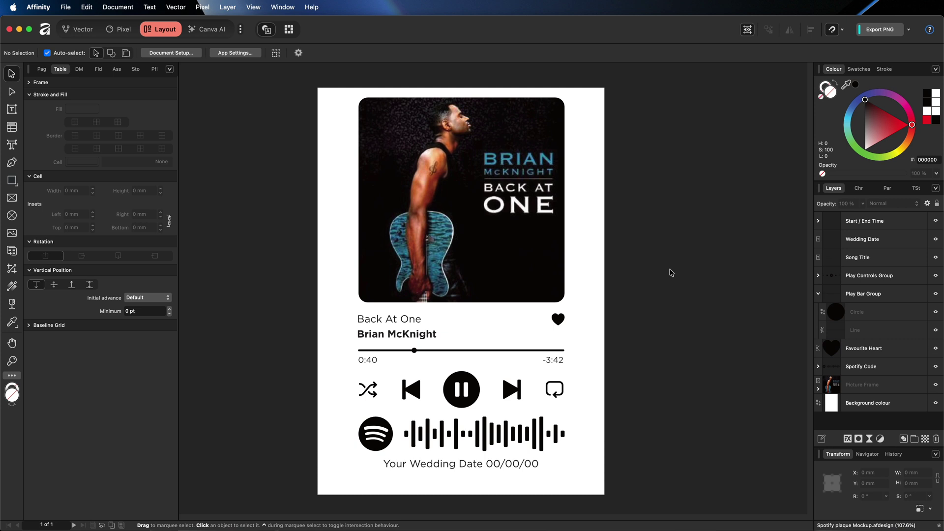
pyautogui.click(938, 404)
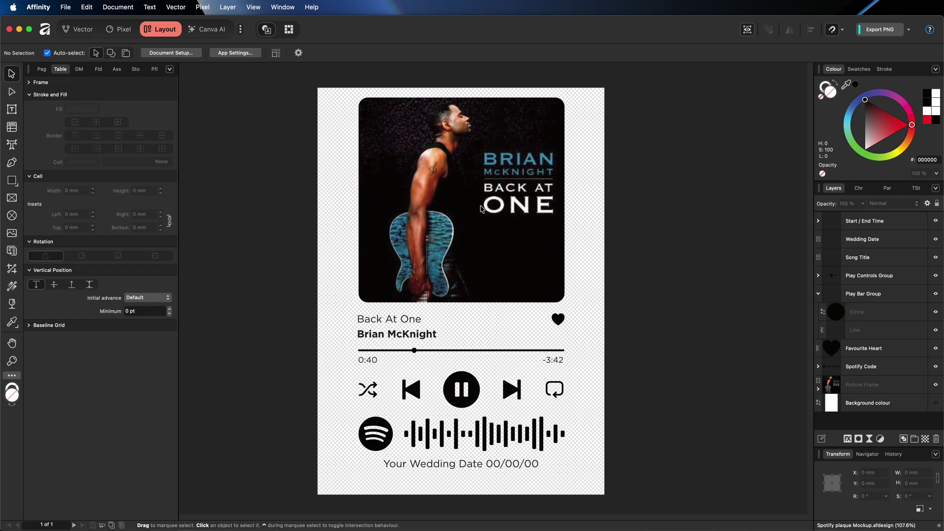
pyautogui.click(936, 403)
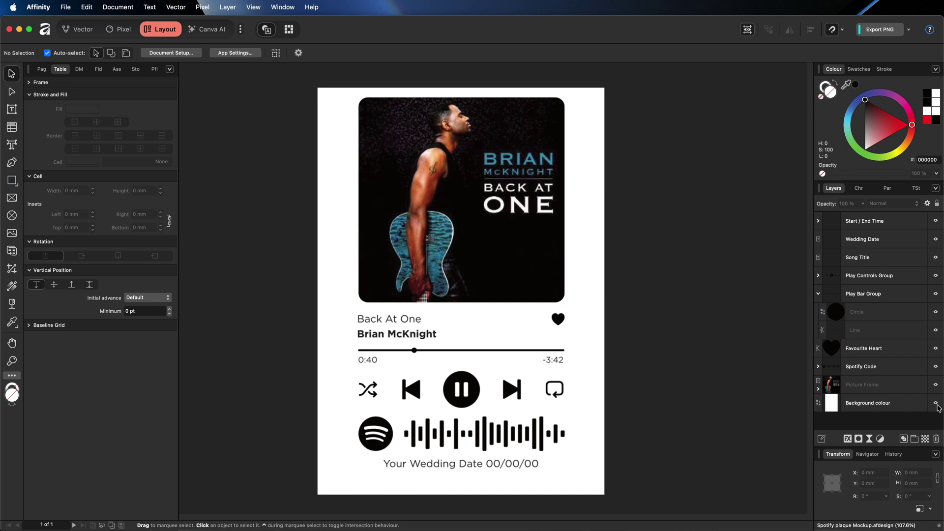
# Try a red plaque background, then undo it.
pyautogui.click(859, 406)
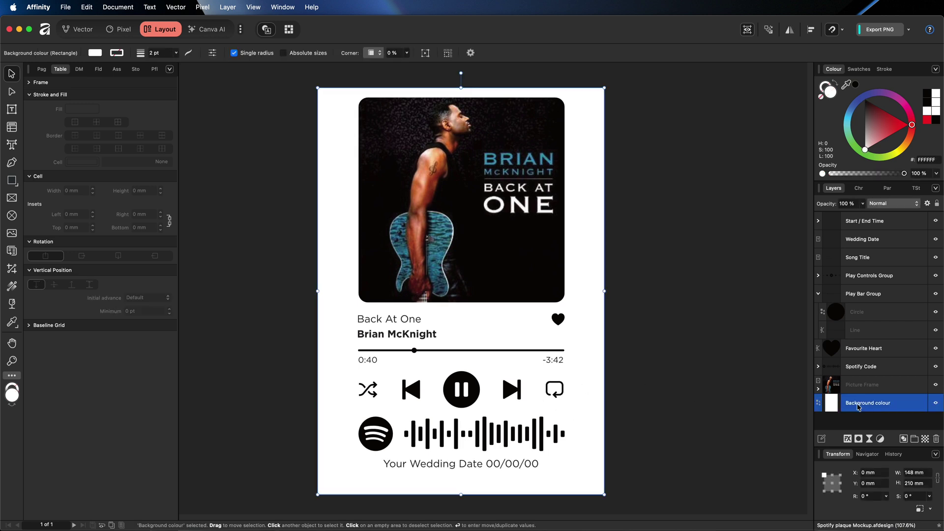
pyautogui.moveTo(897, 133); pyautogui.dragTo(922, 131)
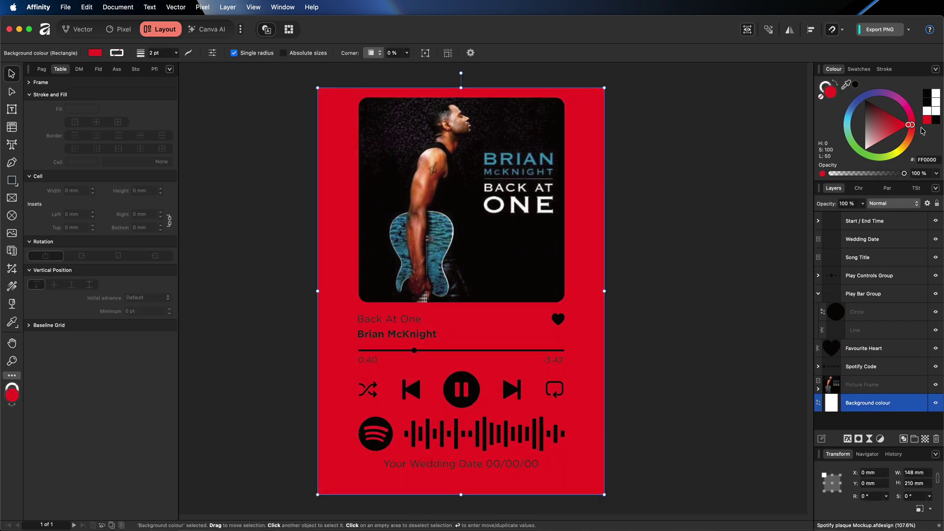
pyautogui.press('super+z')
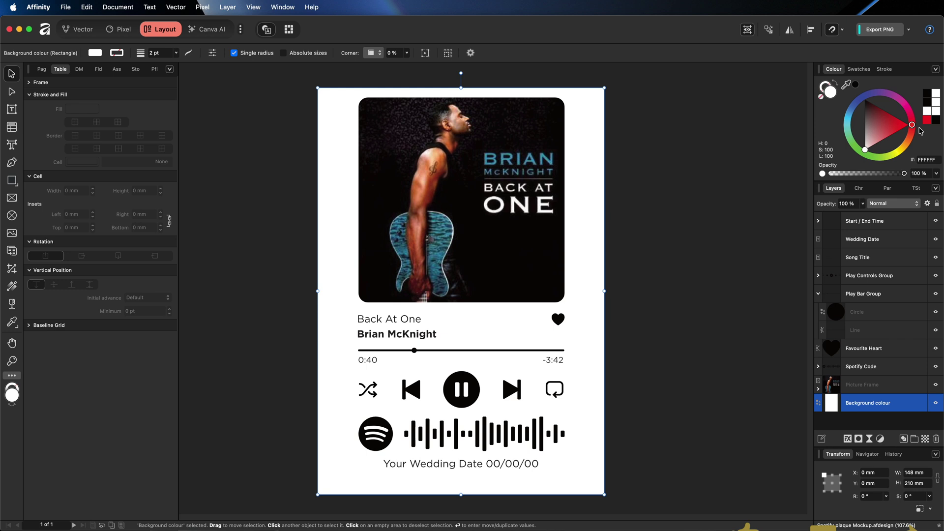
# Try editing the wedding date and the 0:40 start time, then leave text editing.
pyautogui.click(491, 468)
pyautogui.doubleClick(492, 465)
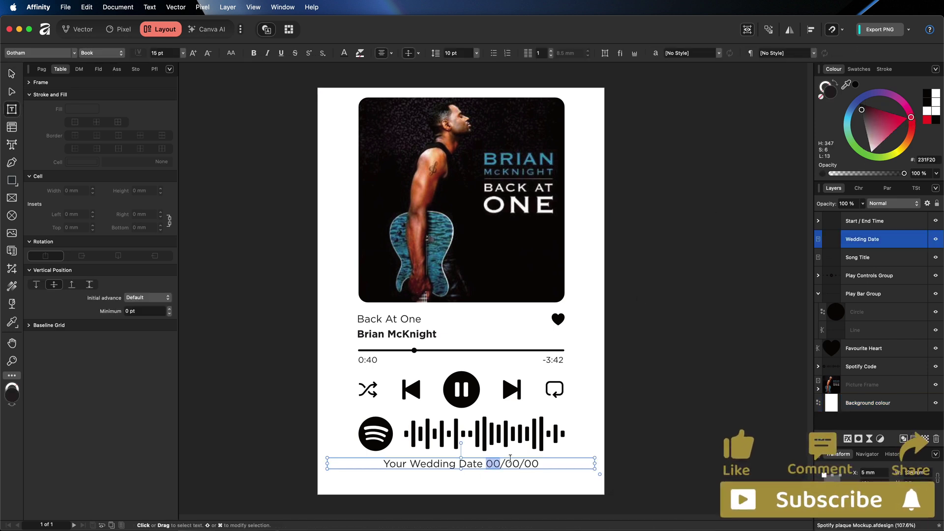
pyautogui.click(377, 320)
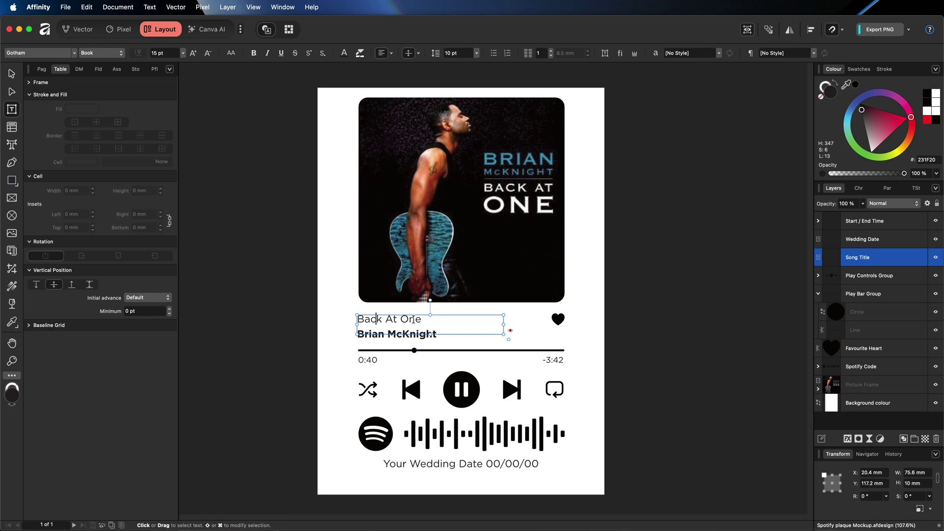
pyautogui.press('Escape')
pyautogui.click(369, 360)
pyautogui.moveTo(366, 360); pyautogui.dragTo(374, 359)
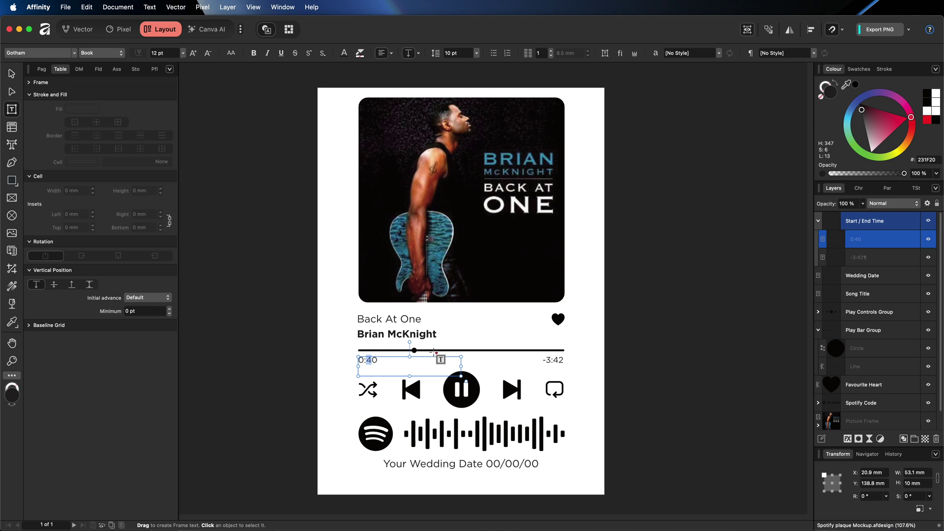
pyautogui.click(11, 78)
# Colour the Favourite Heart pure red (#FF0000) and deselect it.
pyautogui.click(564, 321)
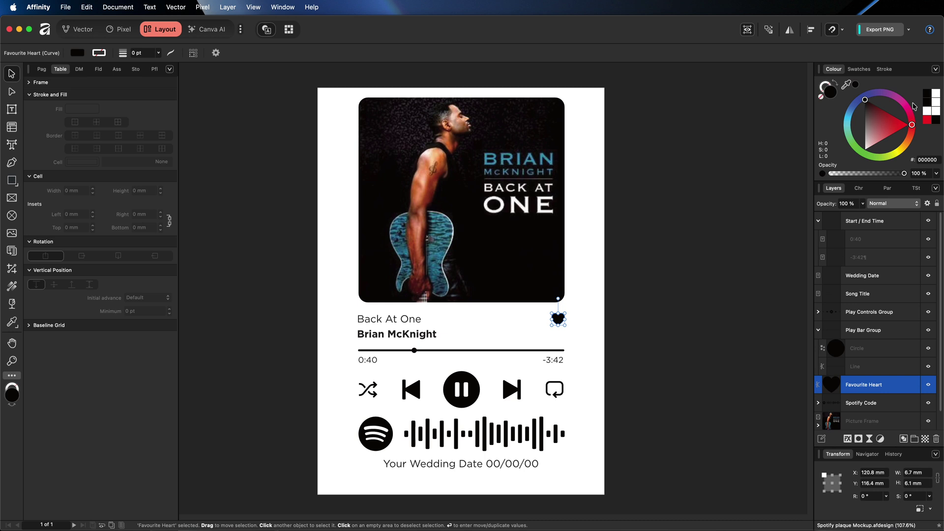
pyautogui.moveTo(890, 128); pyautogui.dragTo(908, 132)
pyautogui.click(755, 161)
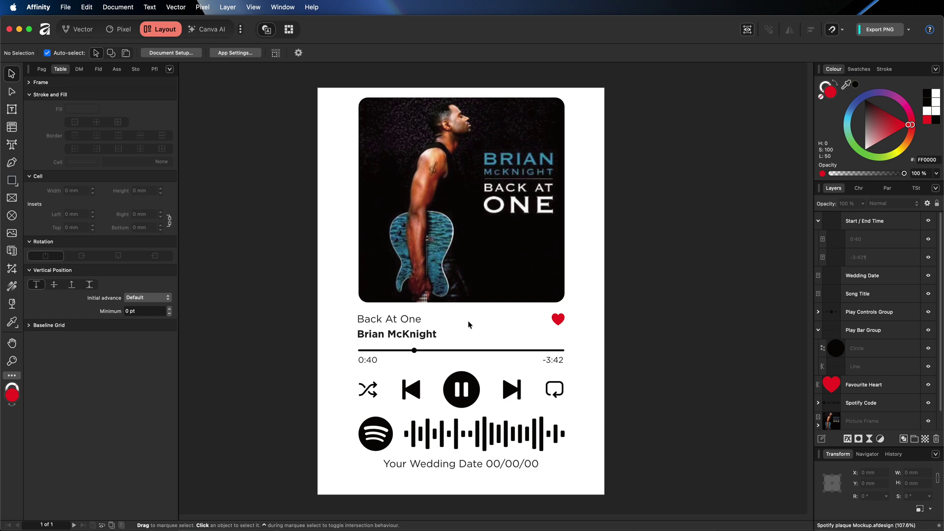
# Select the album-art Picture Frame with the Move tool, then switch to Spotify's SWAG II page.
pyautogui.click(461, 225)
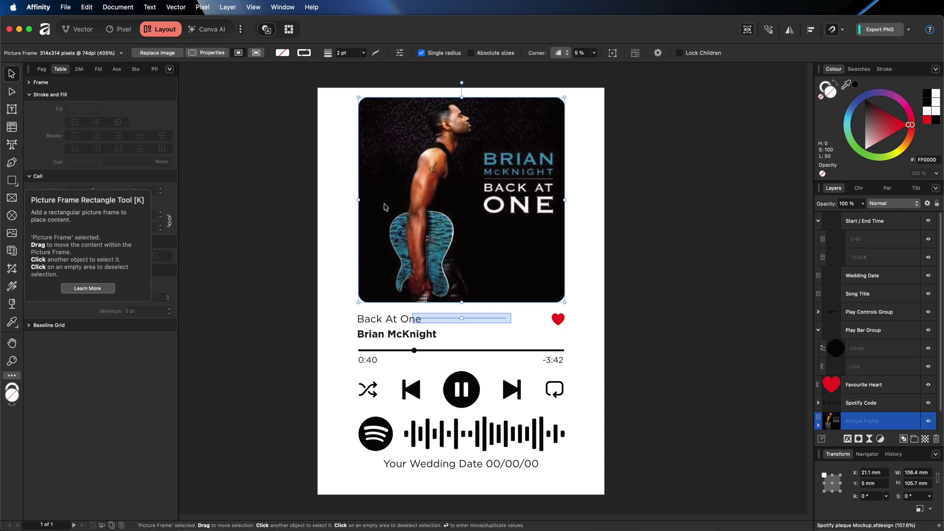
pyautogui.moveTo(395, 203)
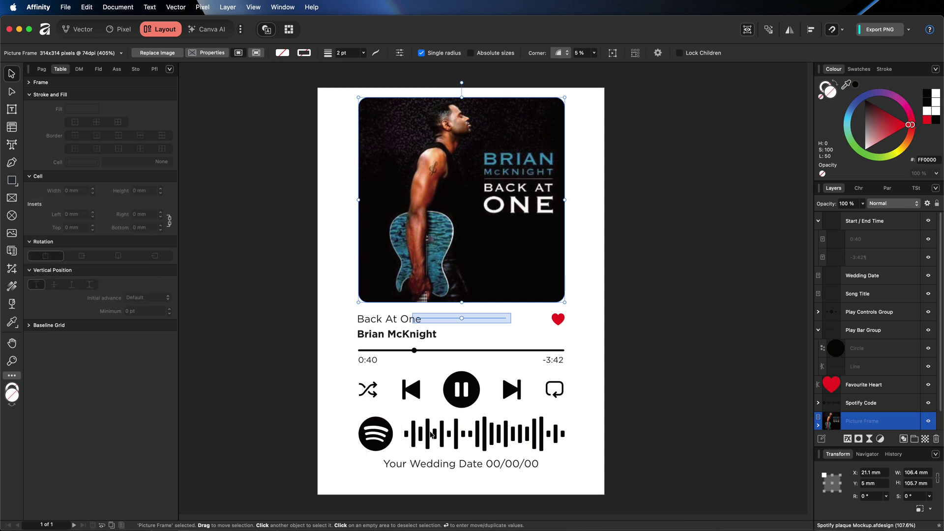
pyautogui.moveTo(458, 240)
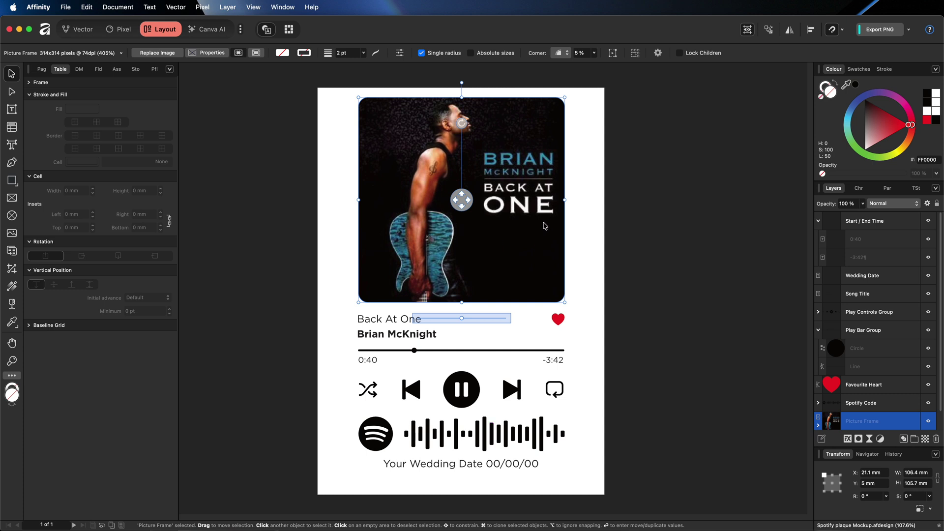
pyautogui.press('super+Tab')
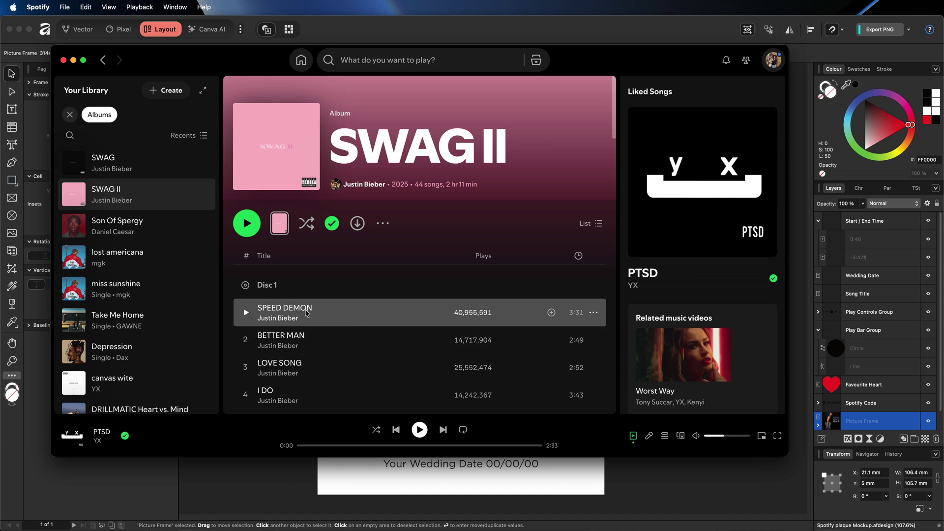
# Copy the SPEED DEMON link via Share > Copy link to Song, then switch to Safari.
pyautogui.rightClick(343, 313)
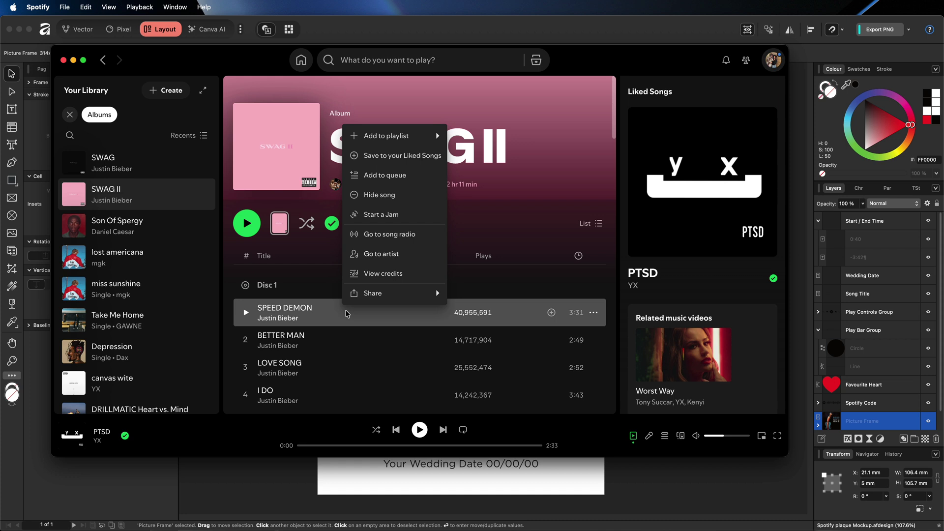
pyautogui.moveTo(374, 297)
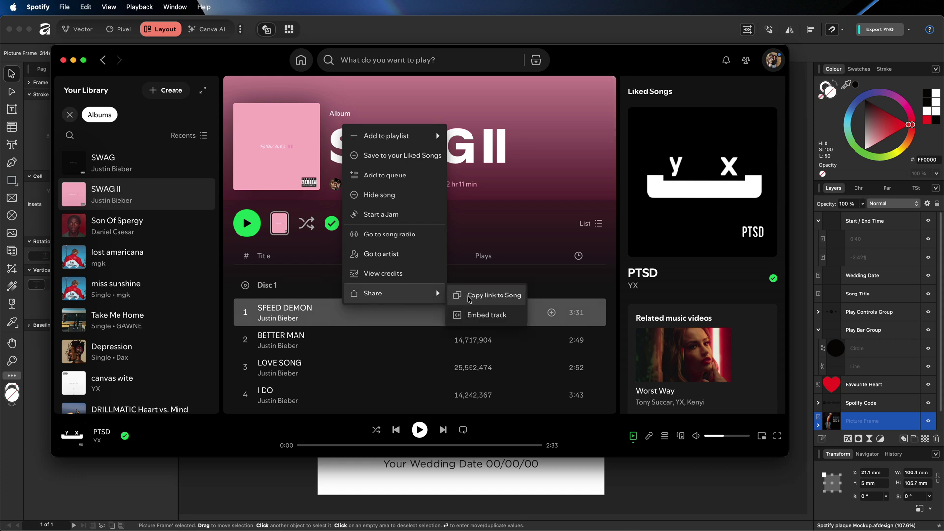
pyautogui.click(474, 298)
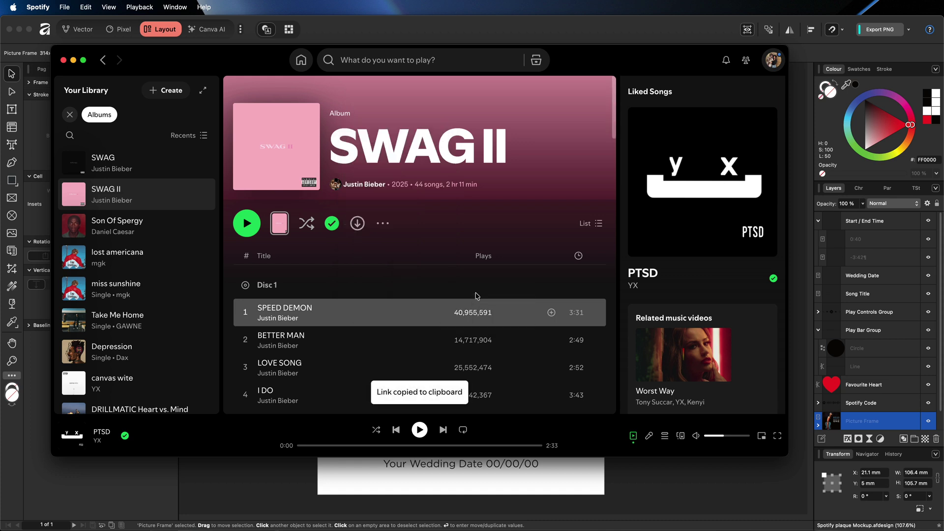
pyautogui.press('super+Tab')
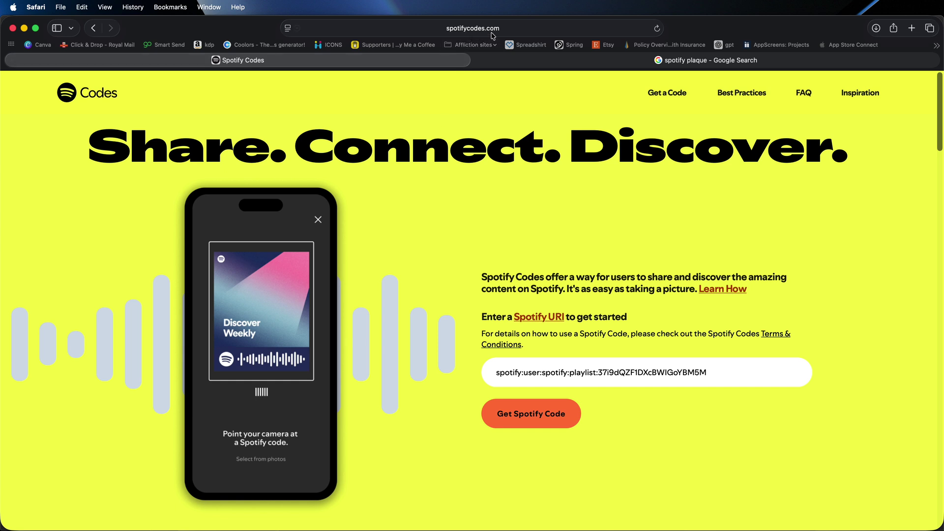
# Replace the example URI with the Speed Demon track link and request a Spotify code.
pyautogui.click(620, 376)
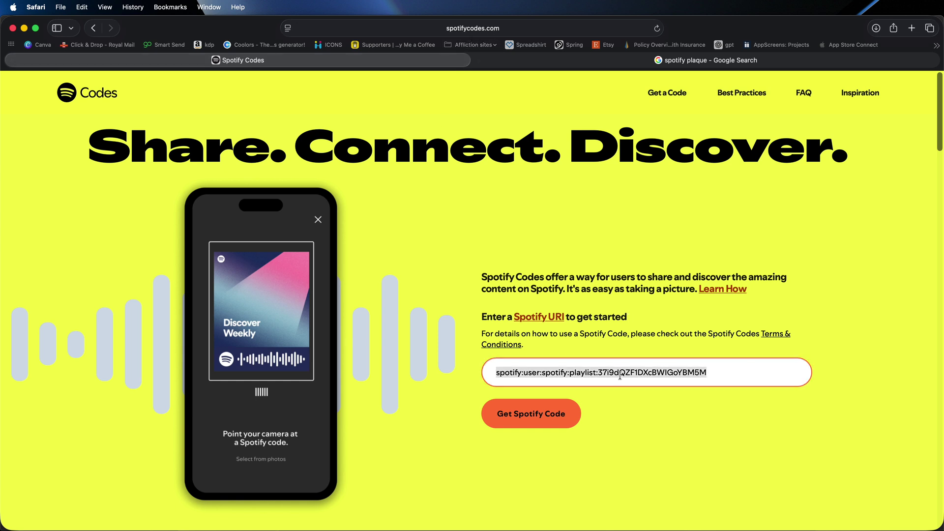
pyautogui.tripleClick(620, 376)
pyautogui.press('super+v')
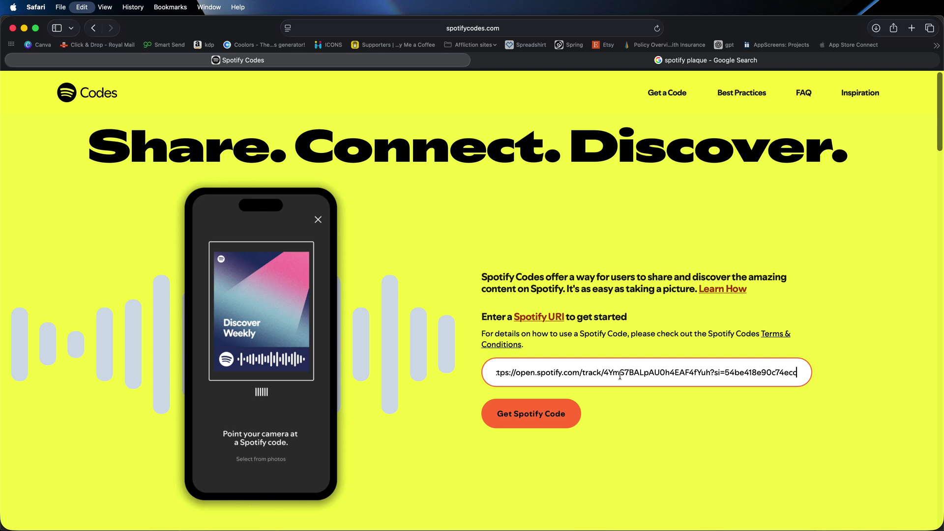
pyautogui.scroll(-1, 571, 413)
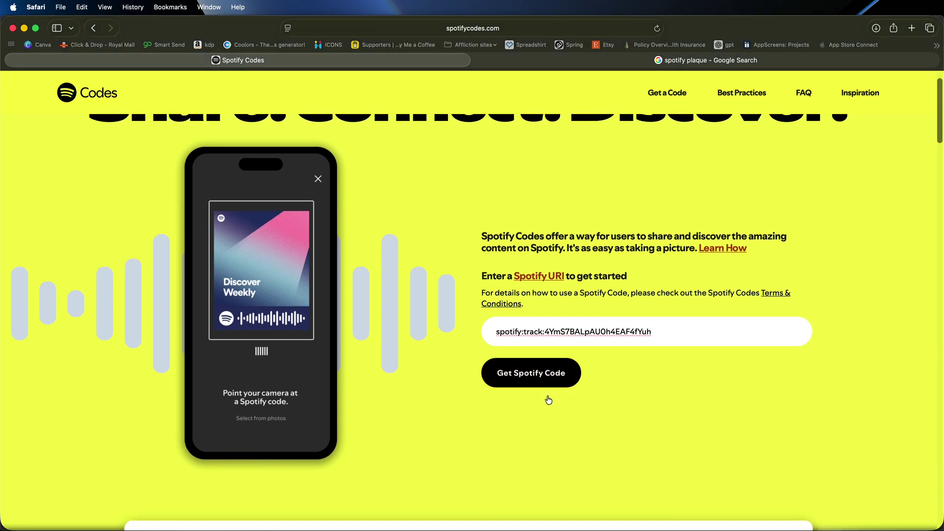
pyautogui.click(549, 399)
# Continue to the code editor and copy the generated SWAG II cover image.
pyautogui.scroll(-5, 558, 414)
pyautogui.scroll(-10, 558, 414)
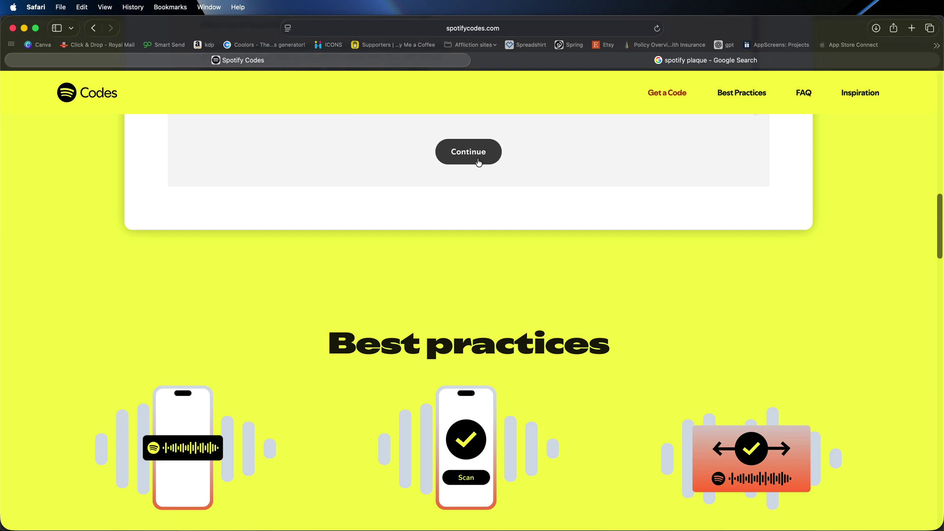
pyautogui.click(480, 160)
pyautogui.scroll(-5, 675, 194)
pyautogui.scroll(-1, 444, 243)
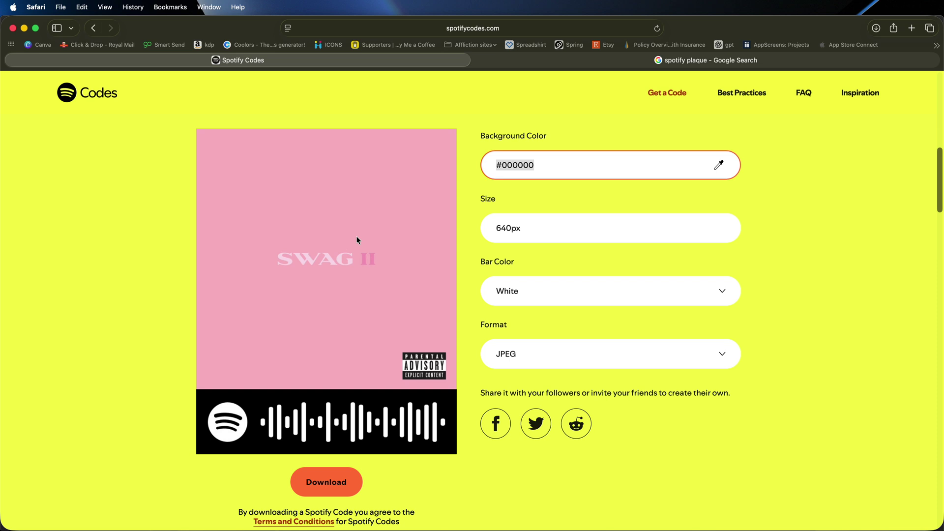
pyautogui.rightClick(278, 227)
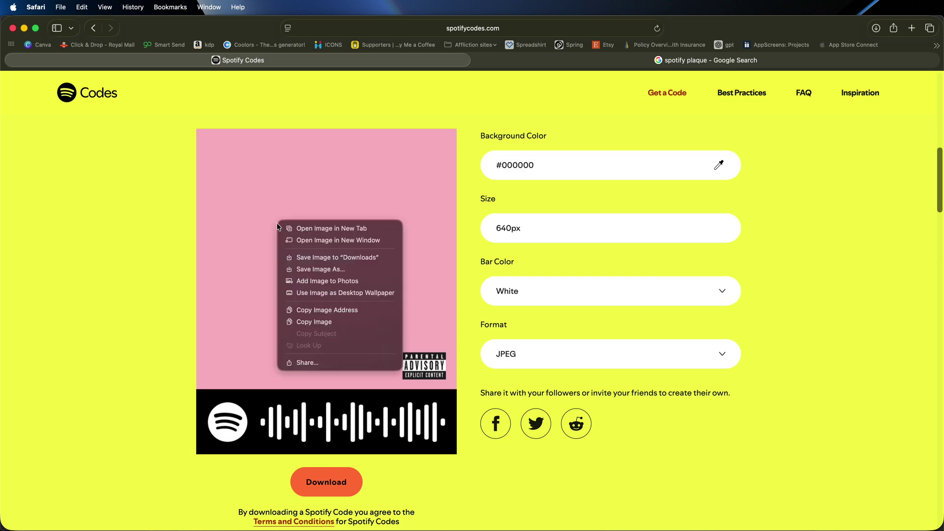
pyautogui.click(323, 322)
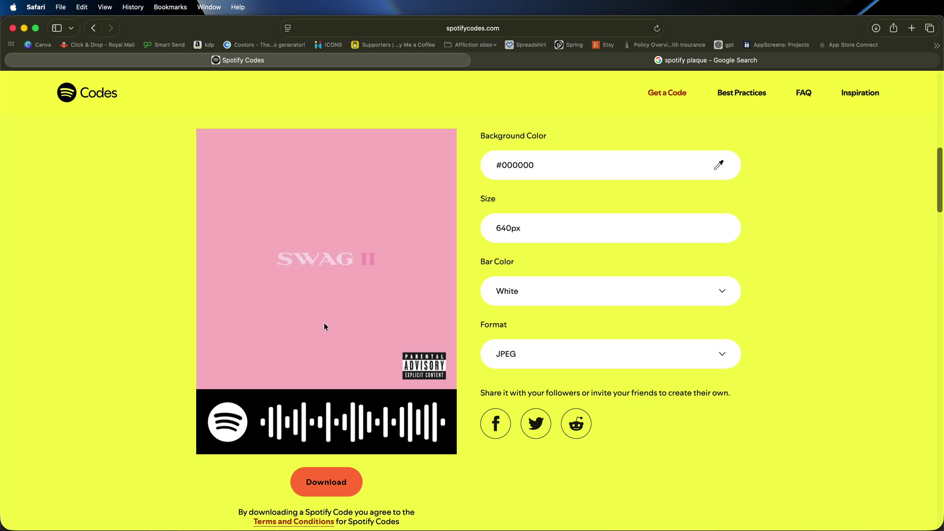
# Paste the pink SWAG II cover into the plaque and drag its layer into the Picture Frame.
pyautogui.press('super+Tab')
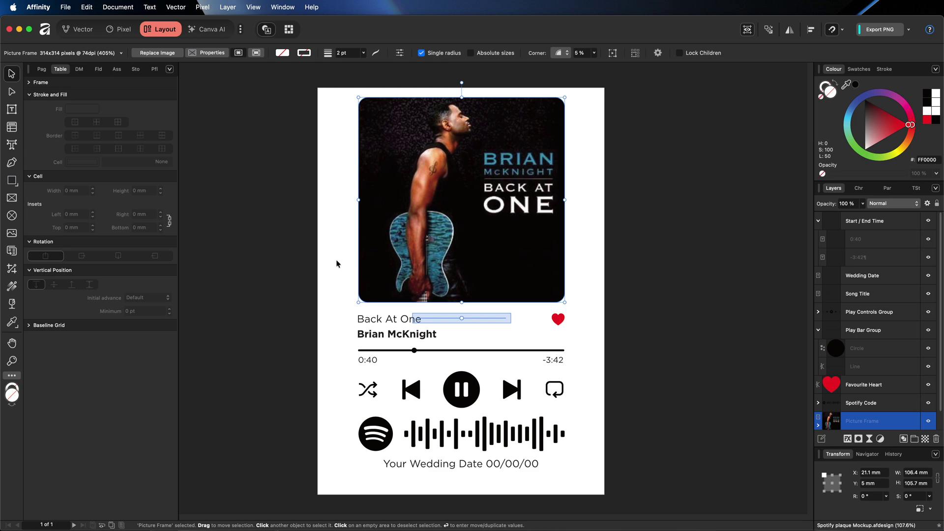
pyautogui.click(337, 264)
pyautogui.press('super+v')
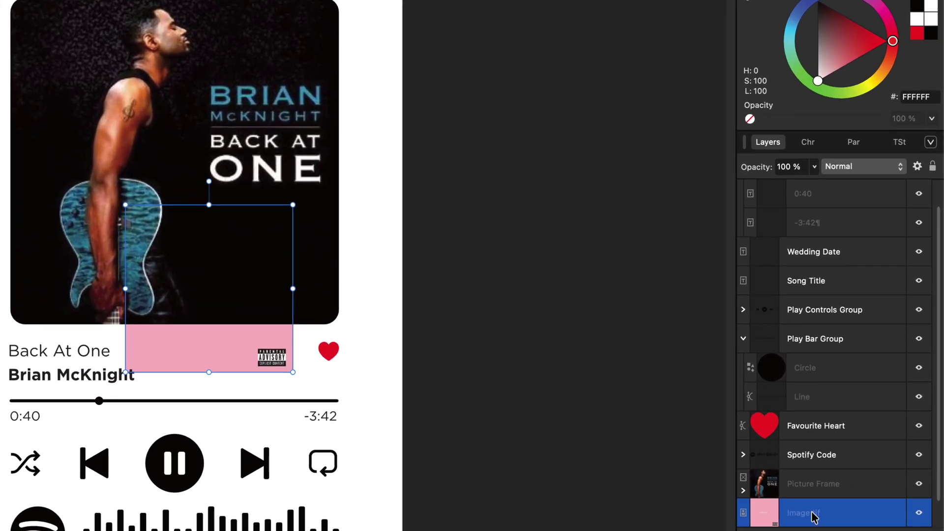
pyautogui.moveTo(814, 516); pyautogui.dragTo(821, 488)
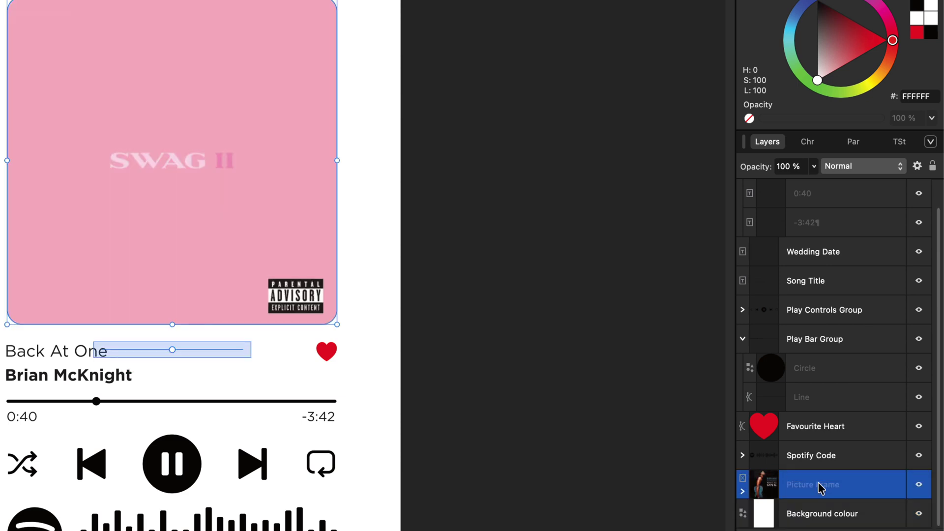
pyautogui.click(651, 471)
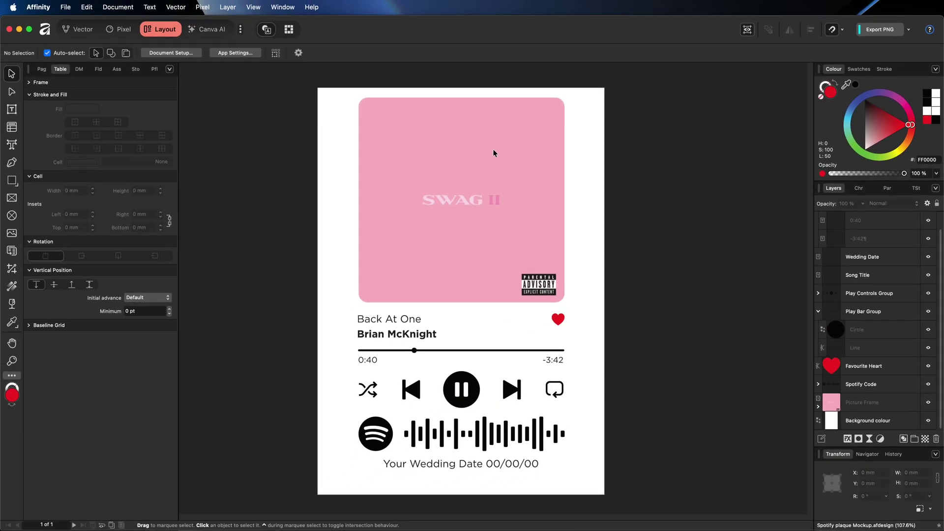
# Retype the title 'Back At One' as 'Speed Demon' and the artist line as 'Justin Bieber'.
pyautogui.doubleClick(387, 325)
pyautogui.doubleClick(371, 320)
pyautogui.moveTo(371, 320); pyautogui.dragTo(416, 320)
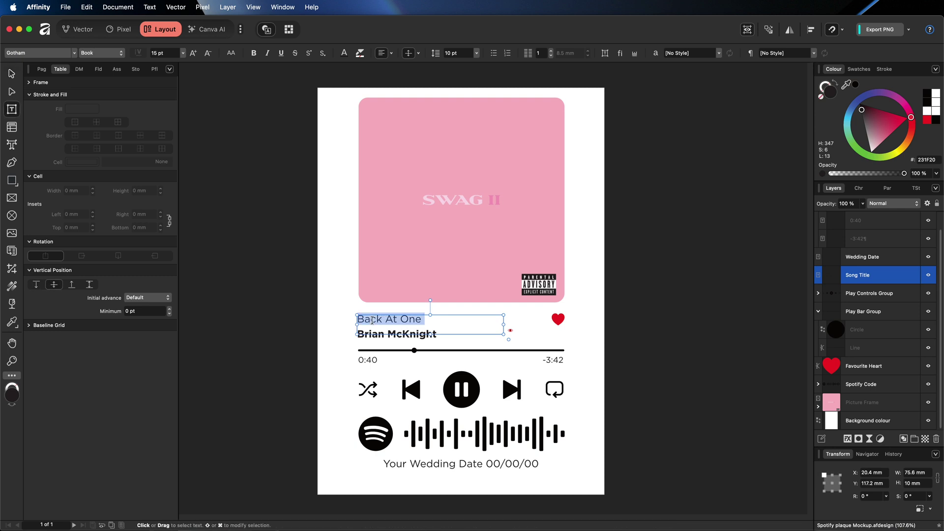
pyautogui.click(416, 320)
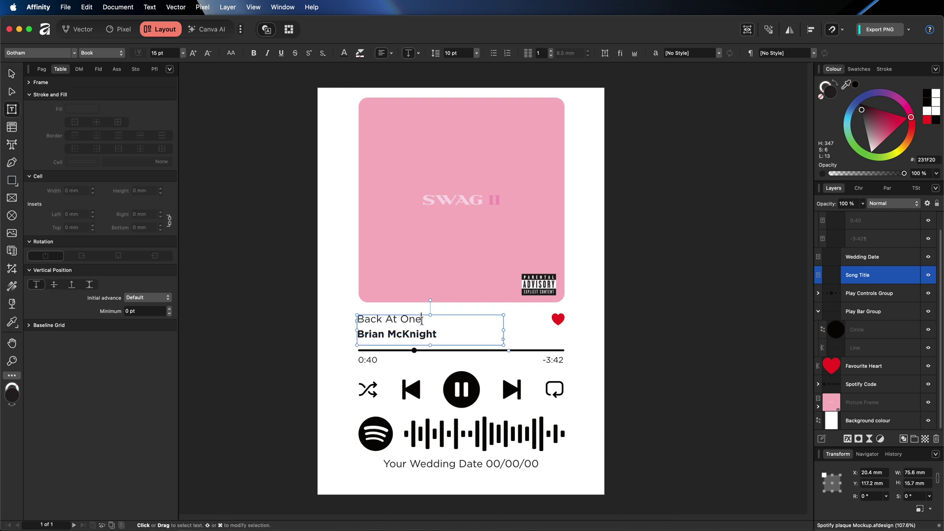
pyautogui.moveTo(422, 320); pyautogui.dragTo(360, 320)
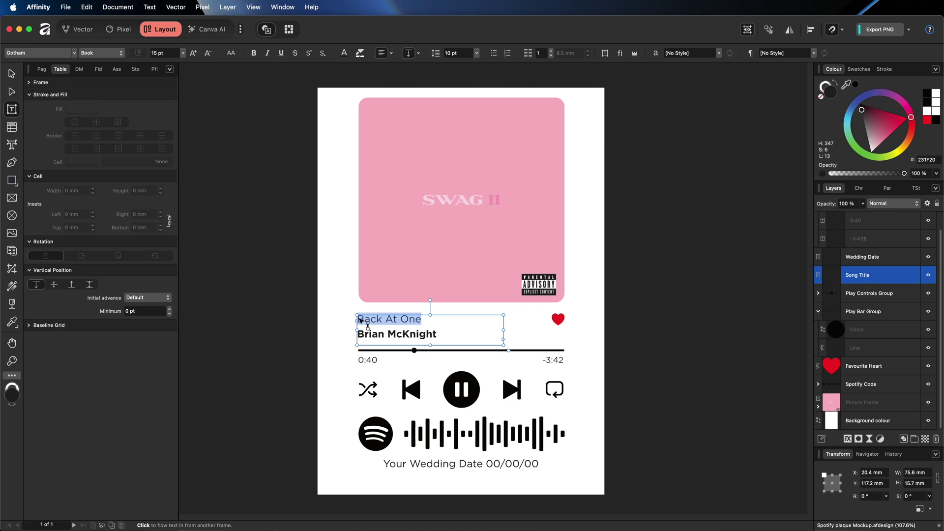
pyautogui.write('Speed ')
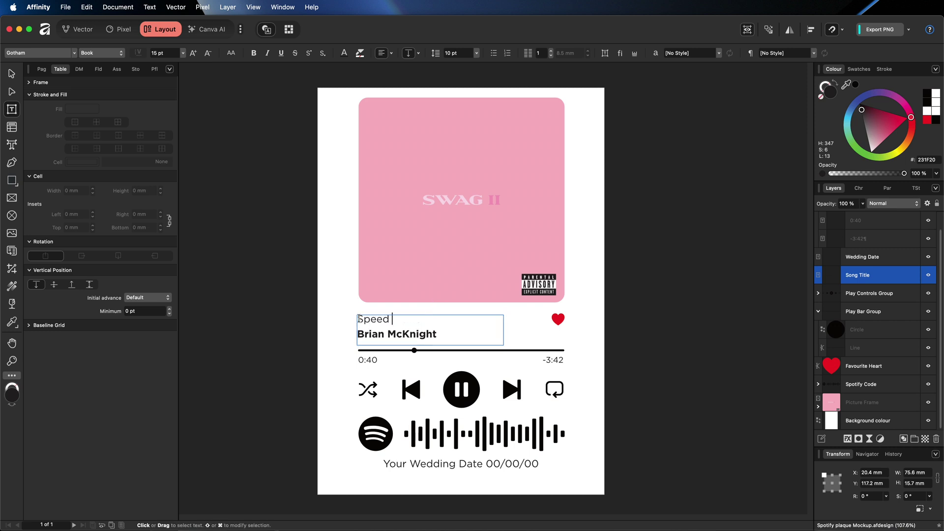
pyautogui.write('Demon')
pyautogui.moveTo(437, 337); pyautogui.dragTo(357, 332)
pyautogui.write('Justin Bieber')
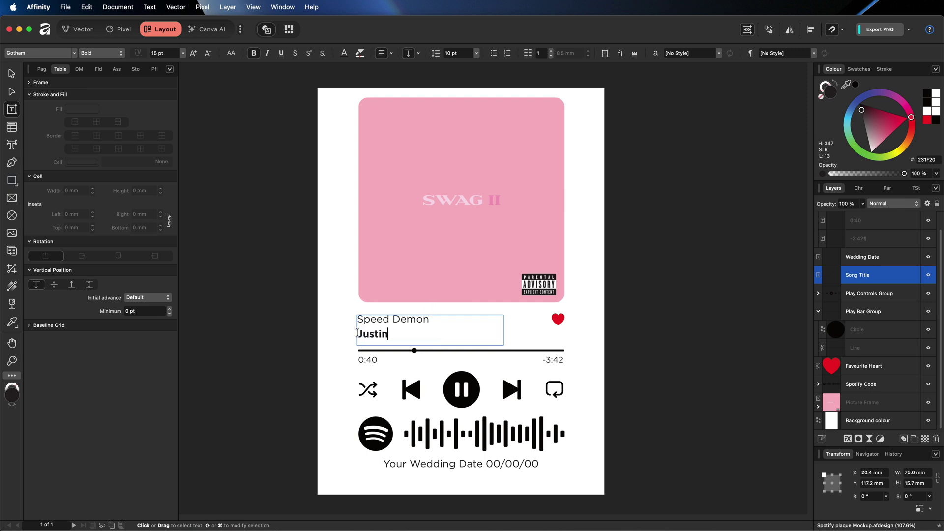
pyautogui.press('Escape')
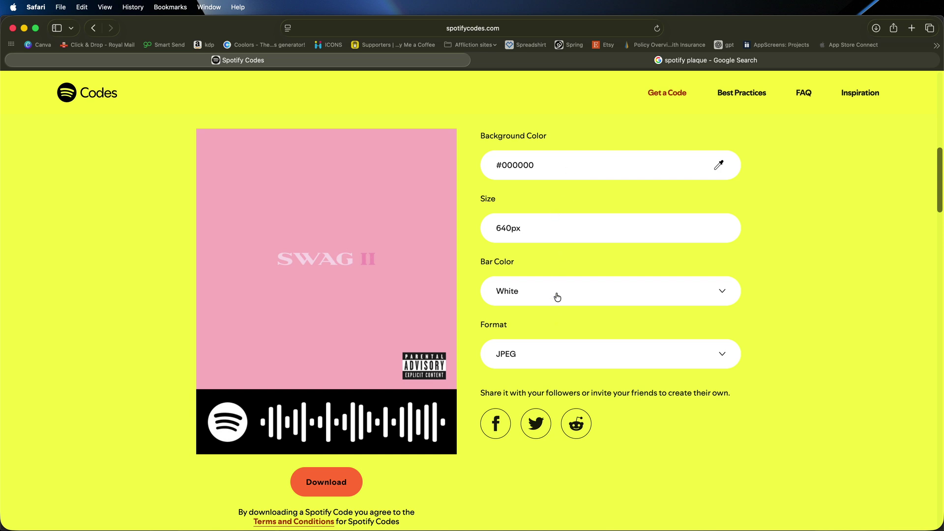
# Set the Spotify code format to SVG.
pyautogui.click(729, 354)
pyautogui.click(510, 401)
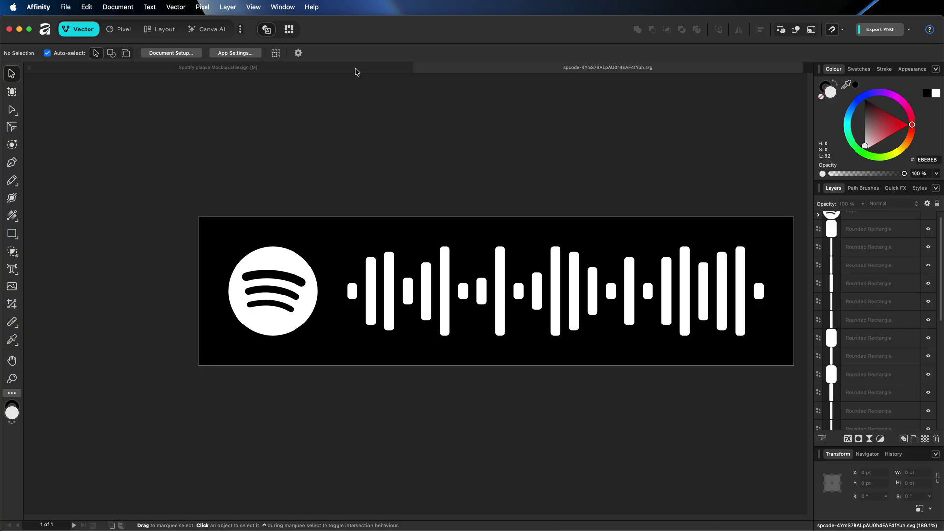
# Delete the black background Rectangle from the downloaded code document.
pyautogui.click(328, 72)
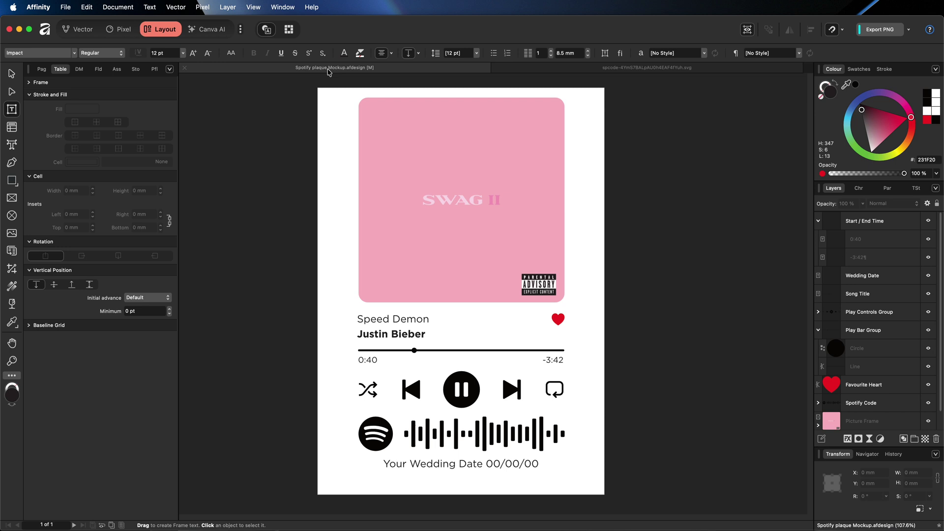
pyautogui.click(530, 72)
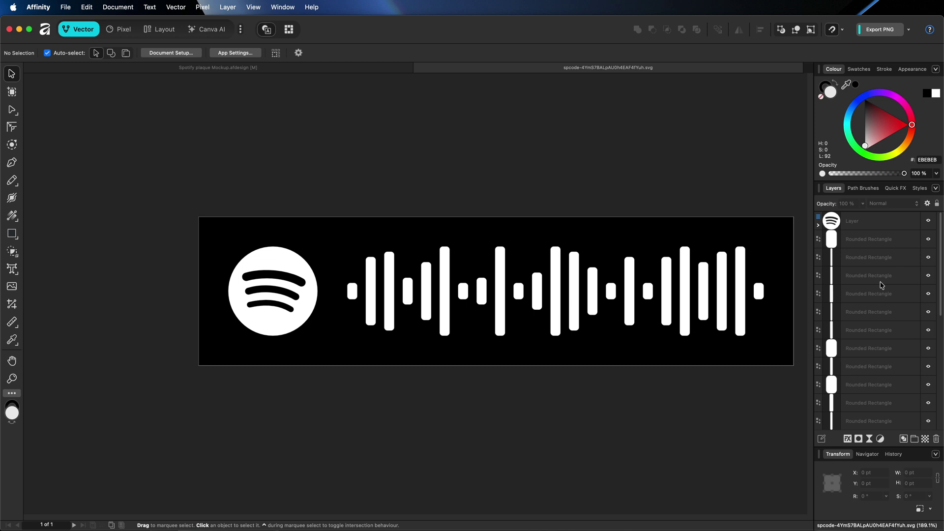
pyautogui.scroll(-3, 882, 284)
pyautogui.scroll(-5, 881, 284)
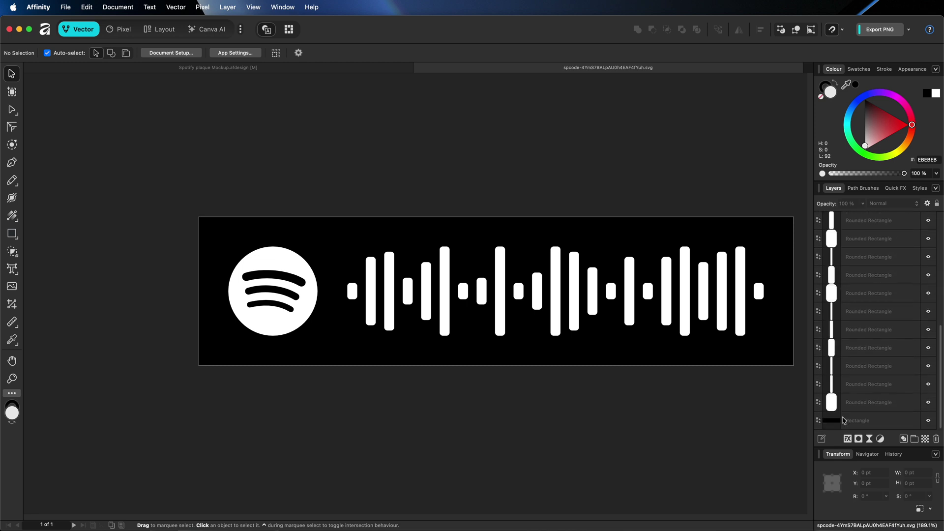
pyautogui.click(862, 422)
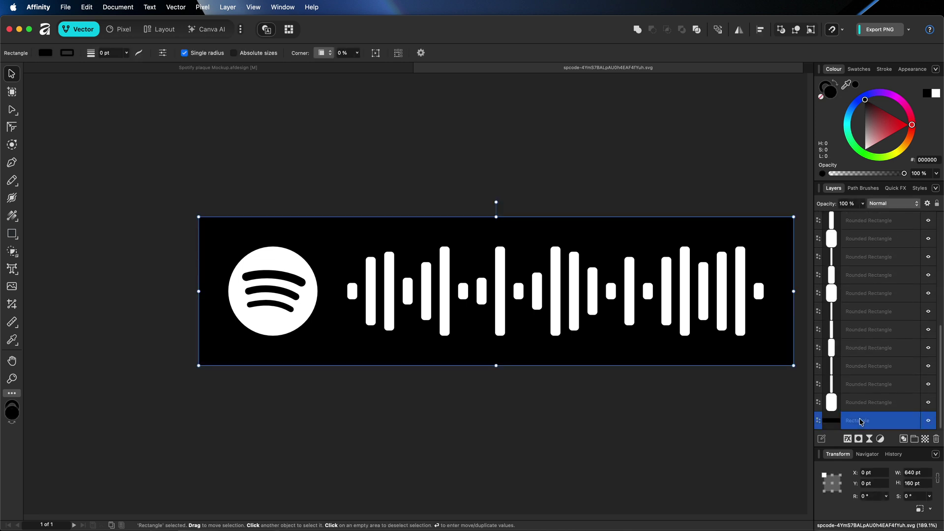
pyautogui.press('Delete')
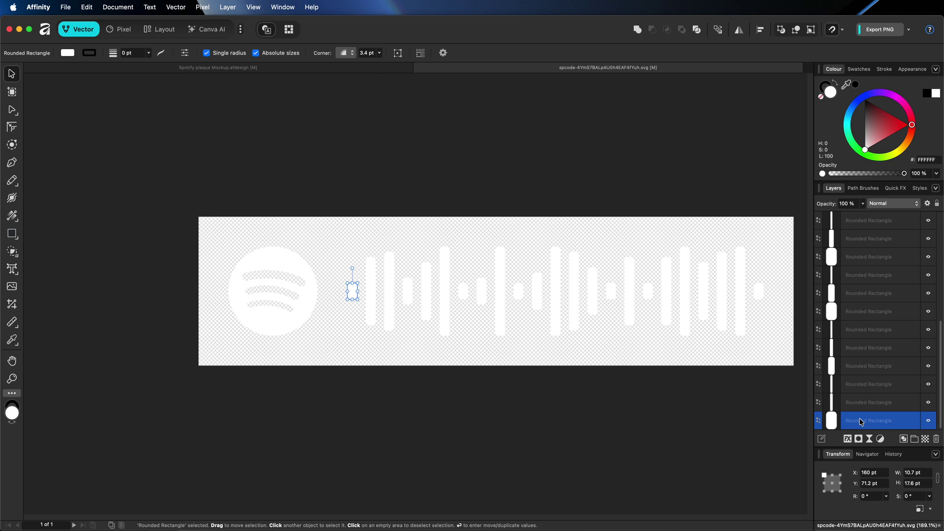
# Select the Spotify logo and all code bars and group them with Cmd+G.
pyautogui.scroll(10, 878, 306)
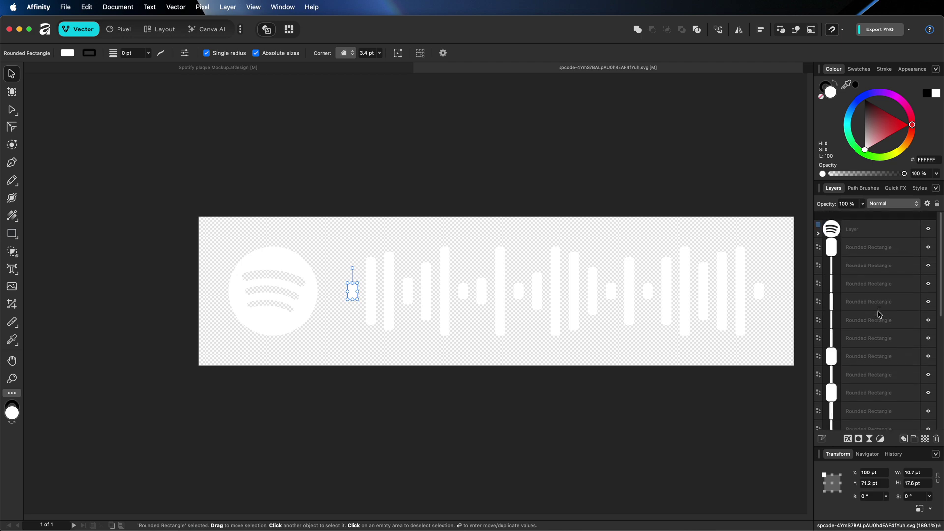
pyautogui.click(866, 225)
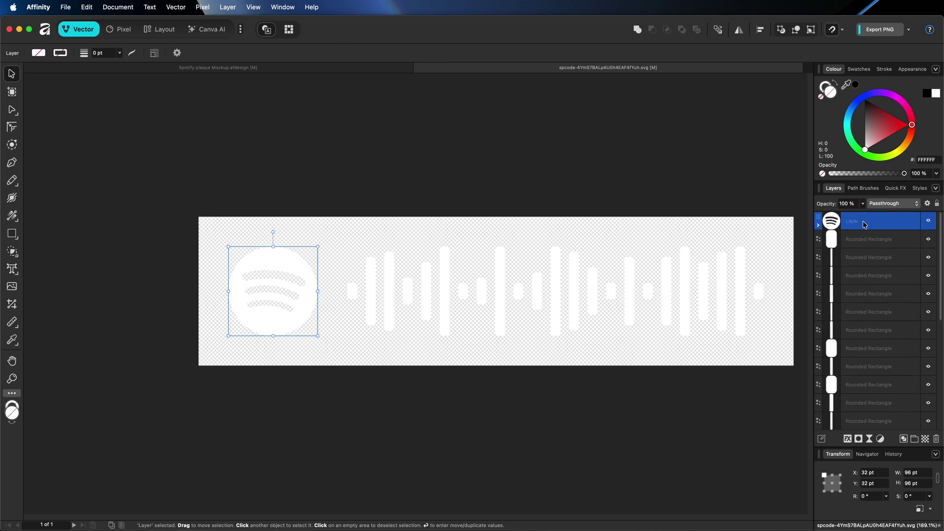
pyautogui.scroll(-5, 864, 246)
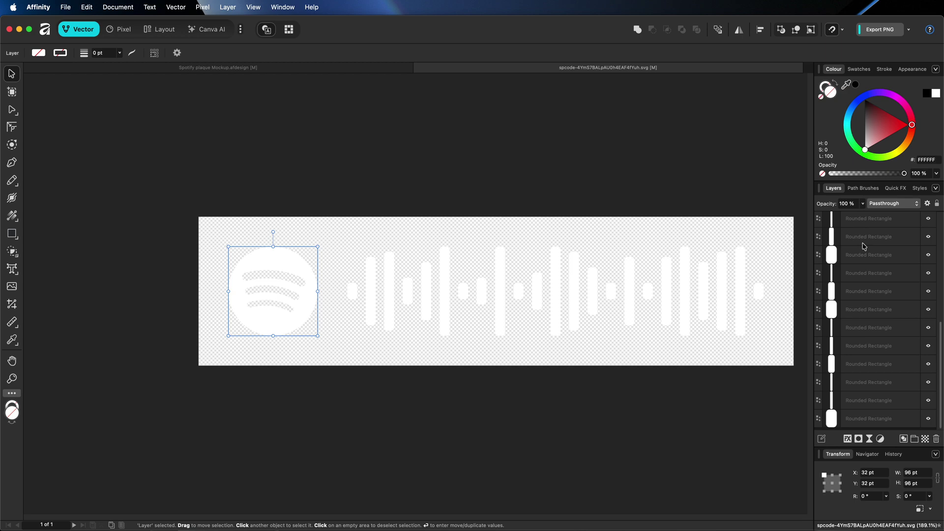
pyautogui.keyDown('shift'); pyautogui.click(857, 419); pyautogui.keyUp('shift')
pyautogui.scroll(1, 873, 252)
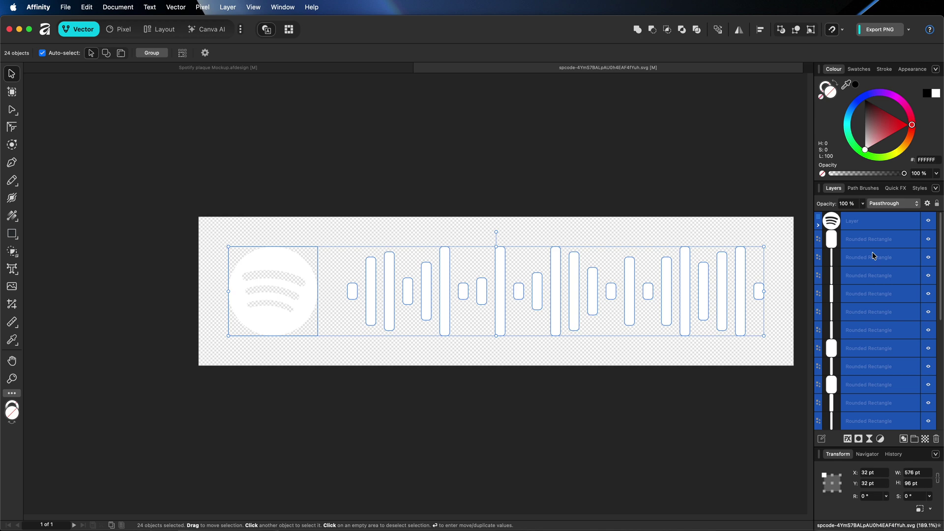
pyautogui.press('super+g')
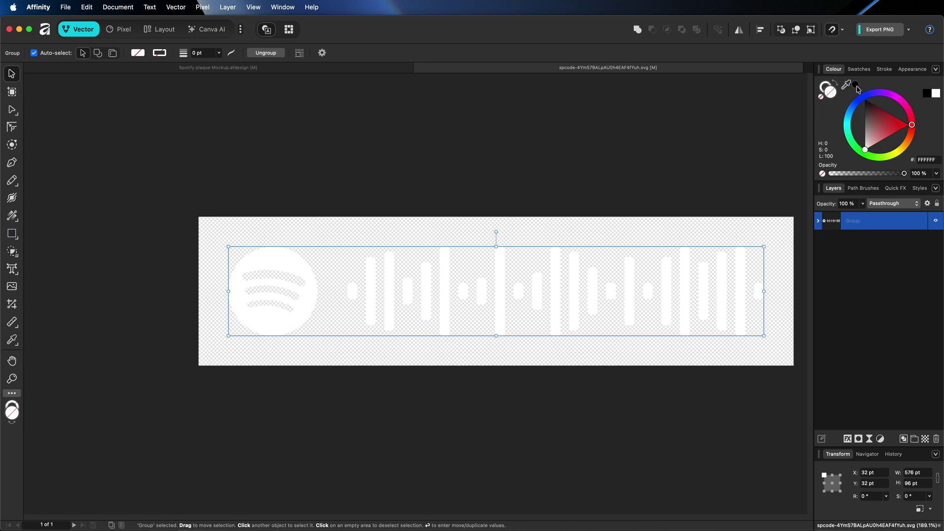
# Fill the code group black (#000000) and copy it.
pyautogui.click(857, 84)
pyautogui.moveTo(881, 128); pyautogui.dragTo(919, 134)
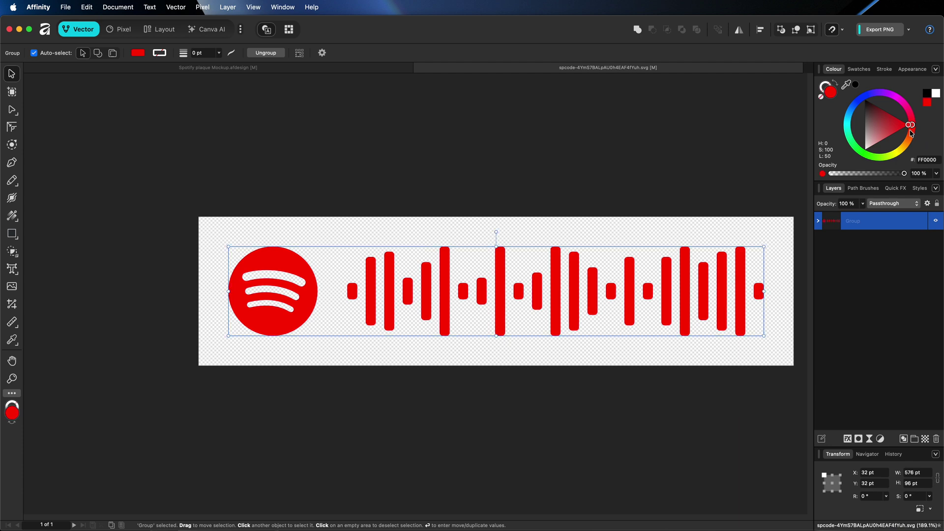
pyautogui.click(857, 85)
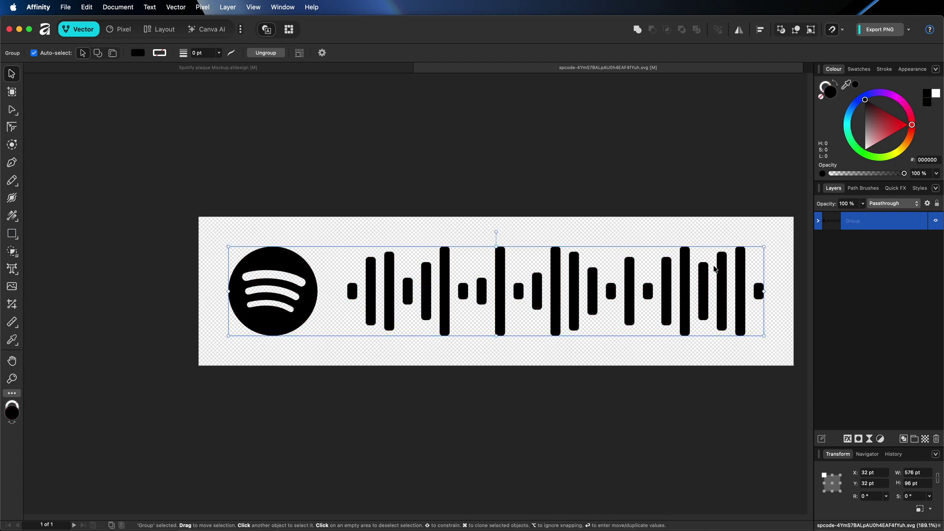
pyautogui.press('super+c')
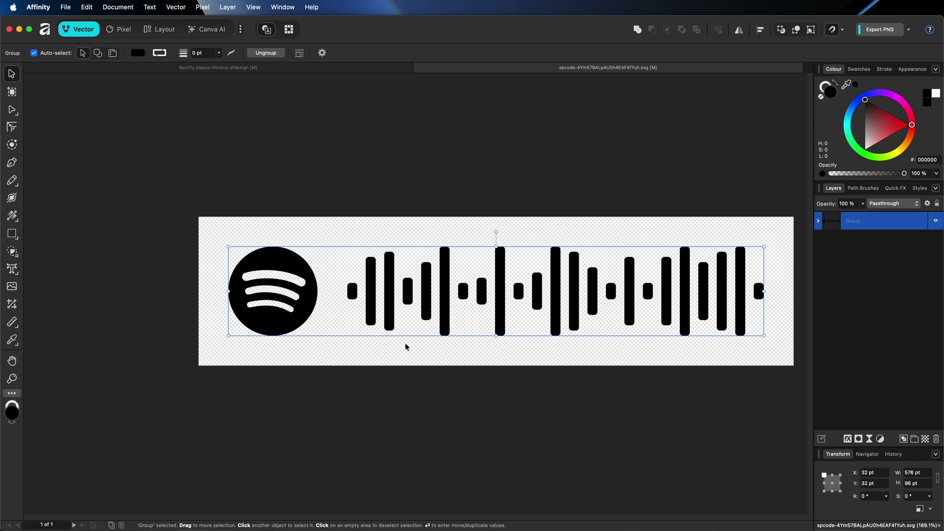
# Paste the black code into the plaque, scale it down, and move it onto the code row.
pyautogui.click(290, 72)
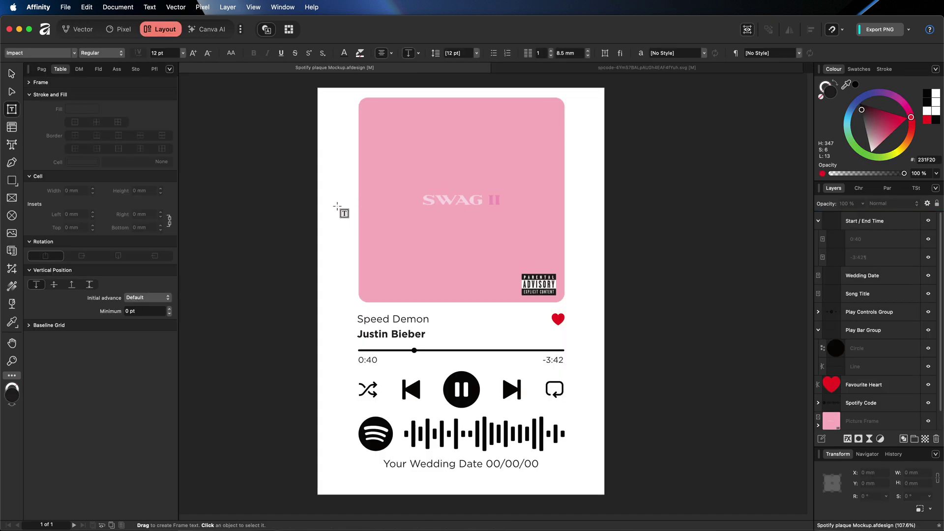
pyautogui.press('super+v')
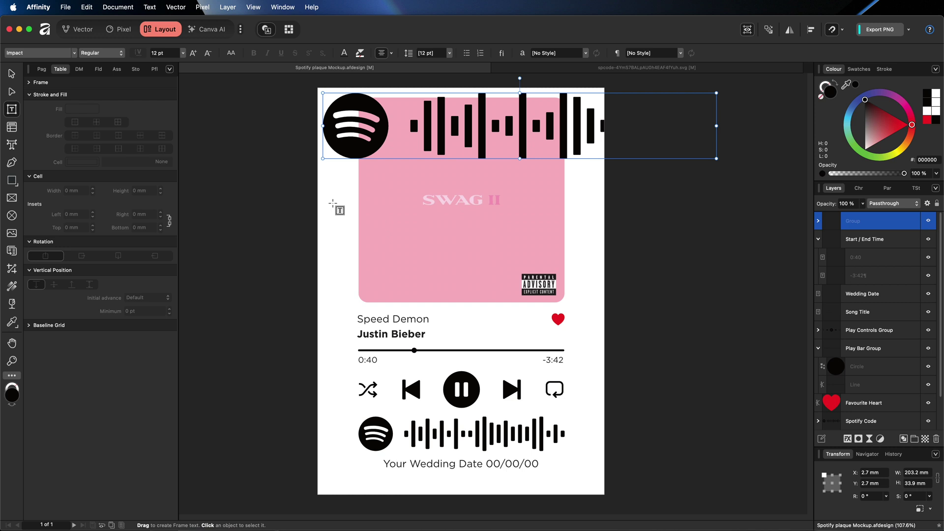
pyautogui.click(11, 75)
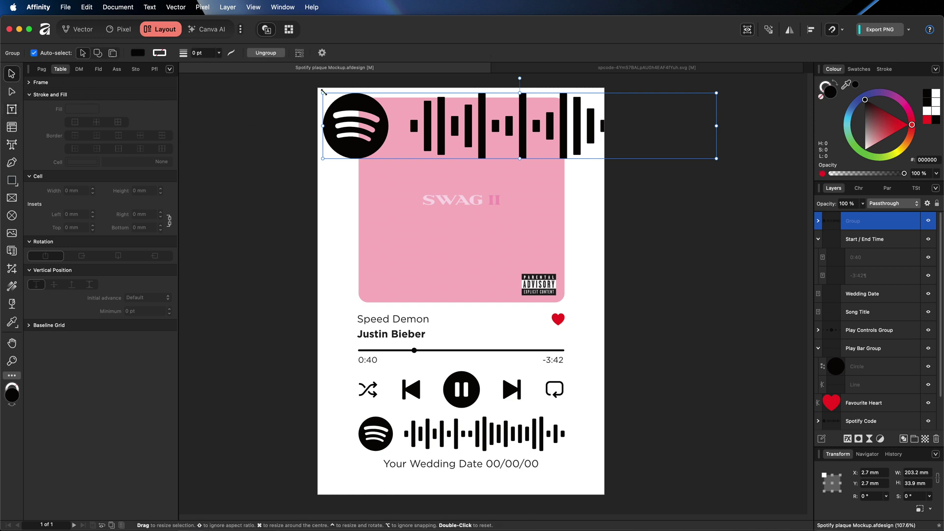
pyautogui.moveTo(322, 93); pyautogui.dragTo(511, 157)
pyautogui.moveTo(573, 140); pyautogui.dragTo(422, 437)
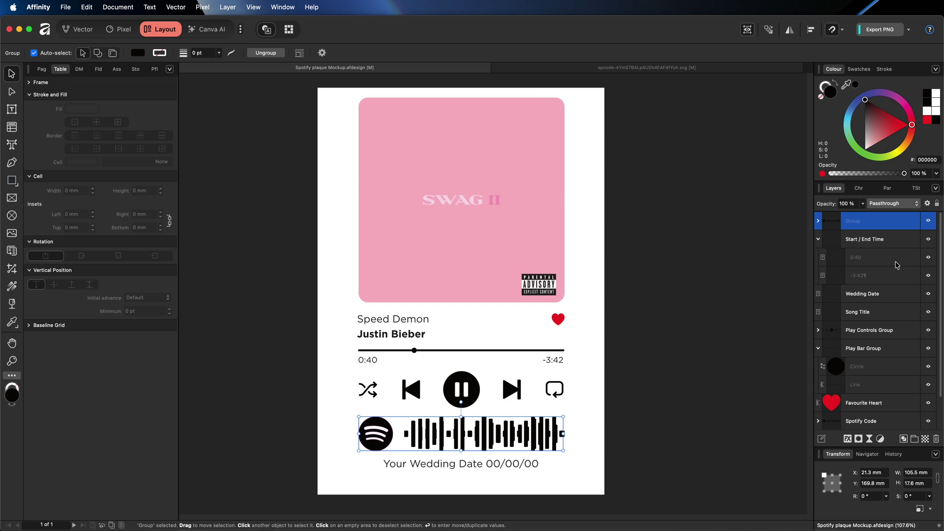
# Delete the old Spotify Code group and align the new code's edges to fill the row.
pyautogui.scroll(-2, 907, 293)
pyautogui.click(860, 387)
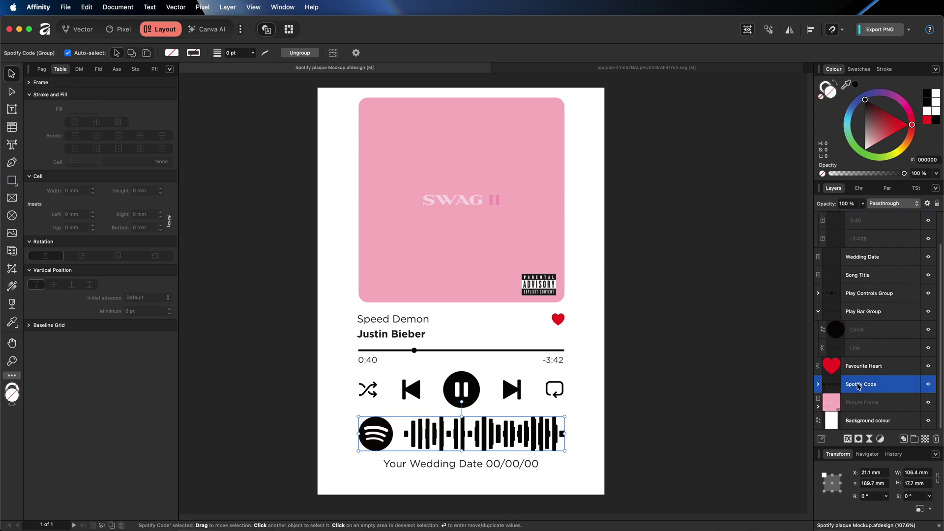
pyautogui.hotkey('alt', '[')
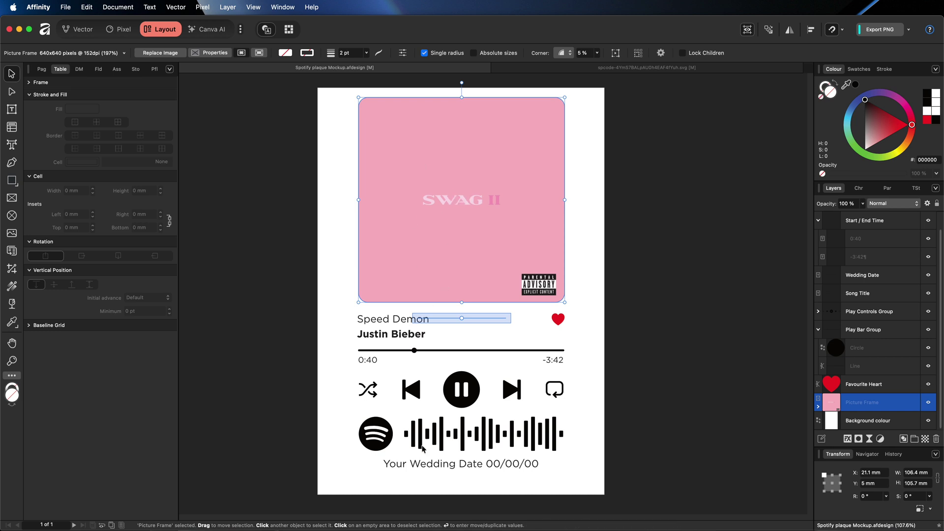
pyautogui.click(388, 434)
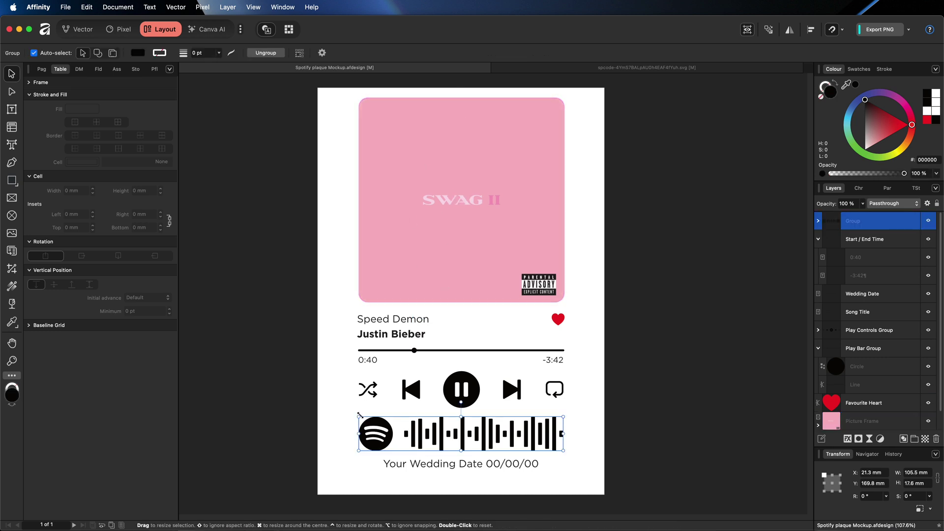
pyautogui.moveTo(360, 414); pyautogui.dragTo(359, 415)
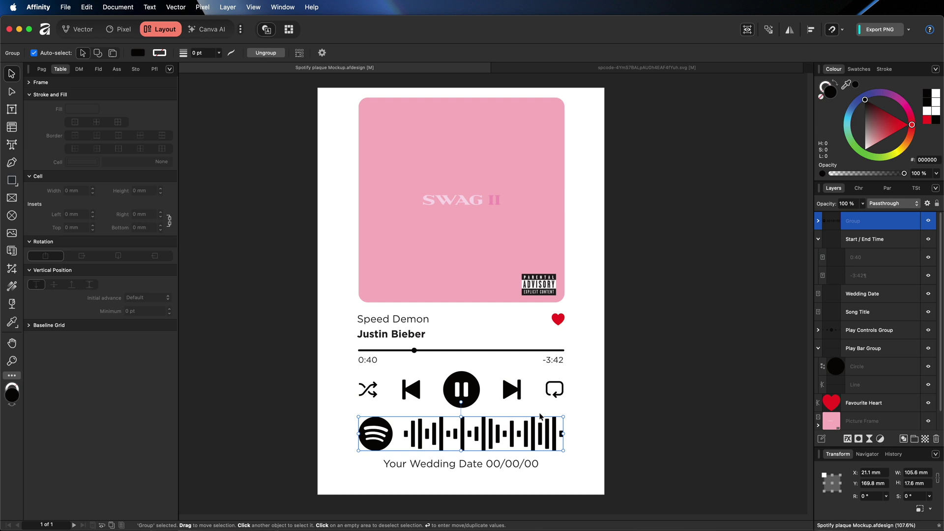
pyautogui.moveTo(563, 416); pyautogui.dragTo(564, 417)
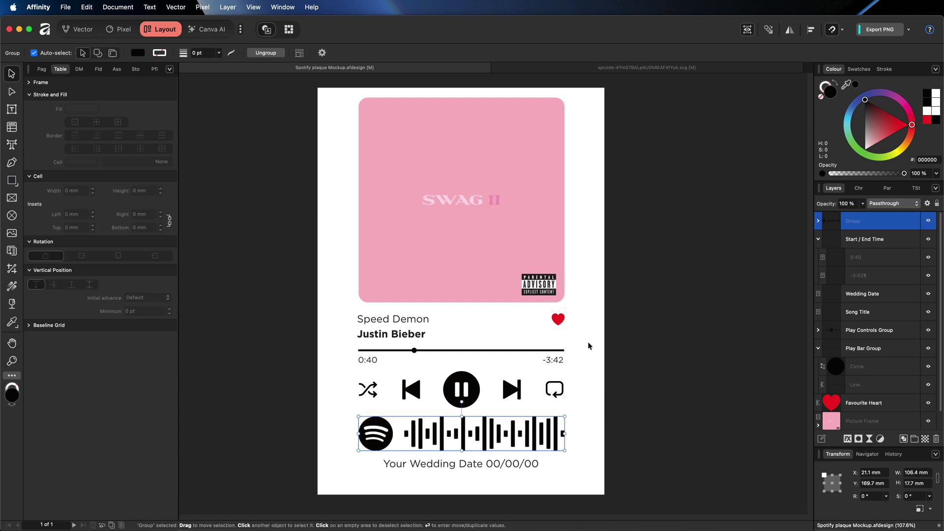
pyautogui.click(690, 317)
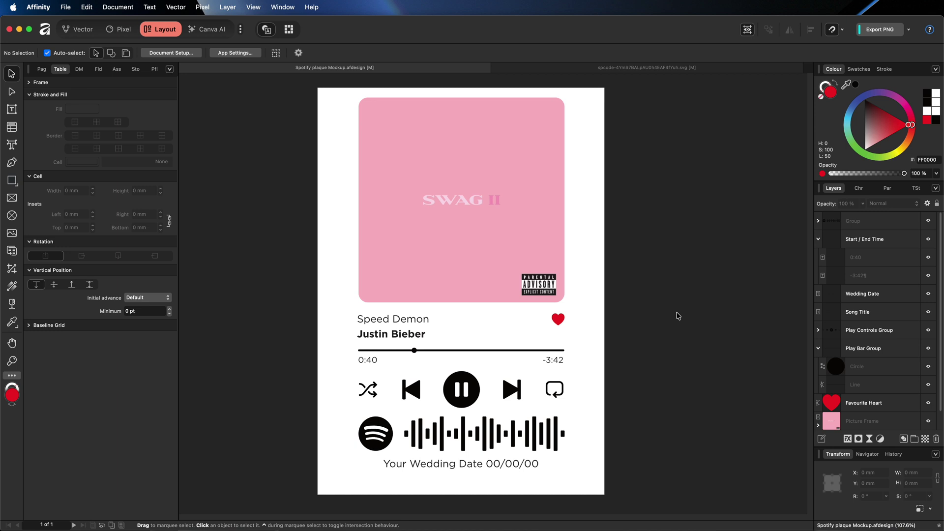
# Print the Speed Demon plaque at A5 paper size (148 × 210 mm), allowing network printer access.
pyautogui.click(66, 8)
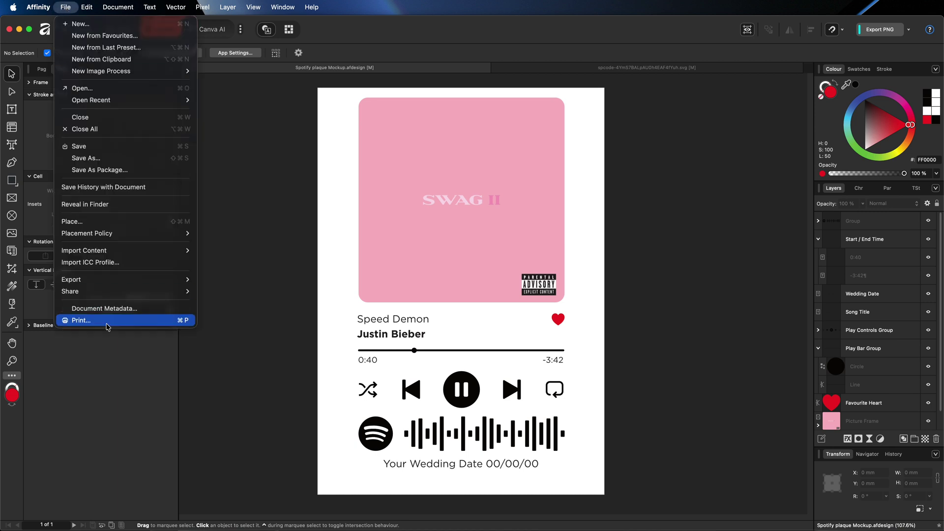
pyautogui.click(188, 322)
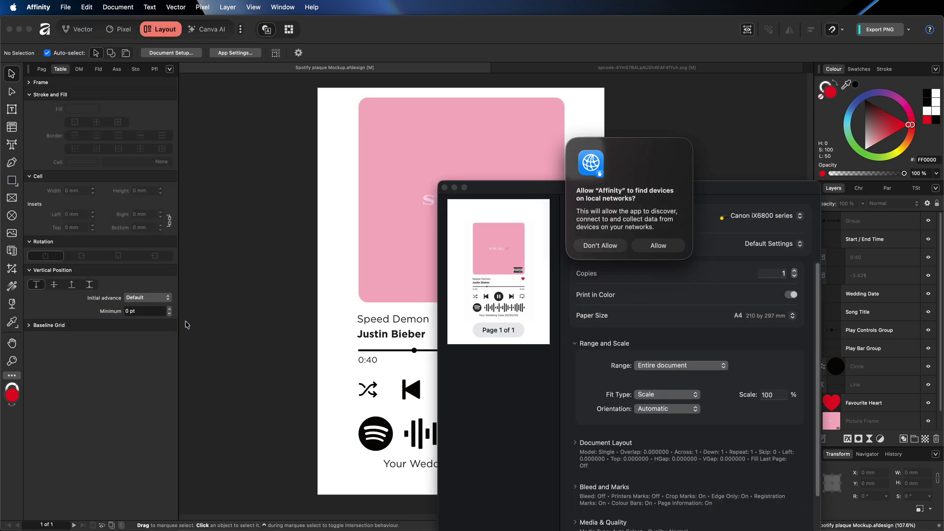
pyautogui.click(668, 247)
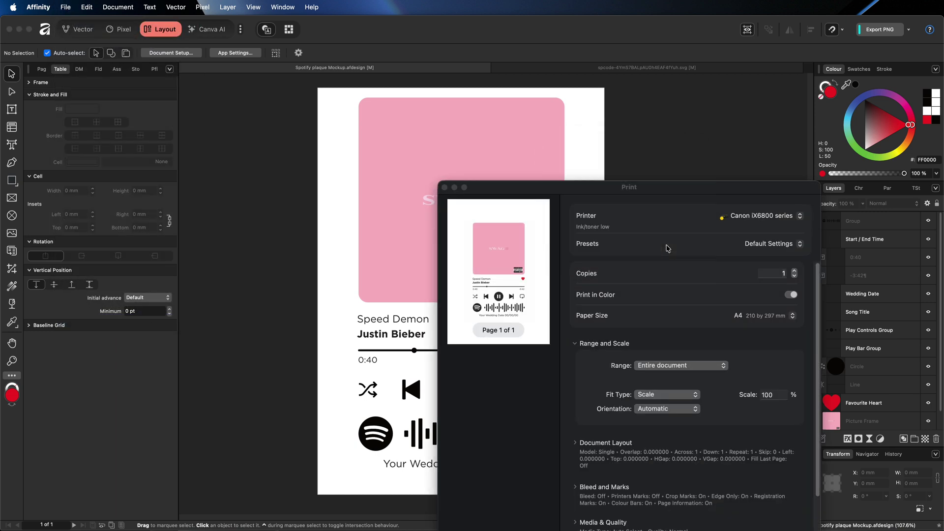
pyautogui.click(761, 321)
pyautogui.click(760, 326)
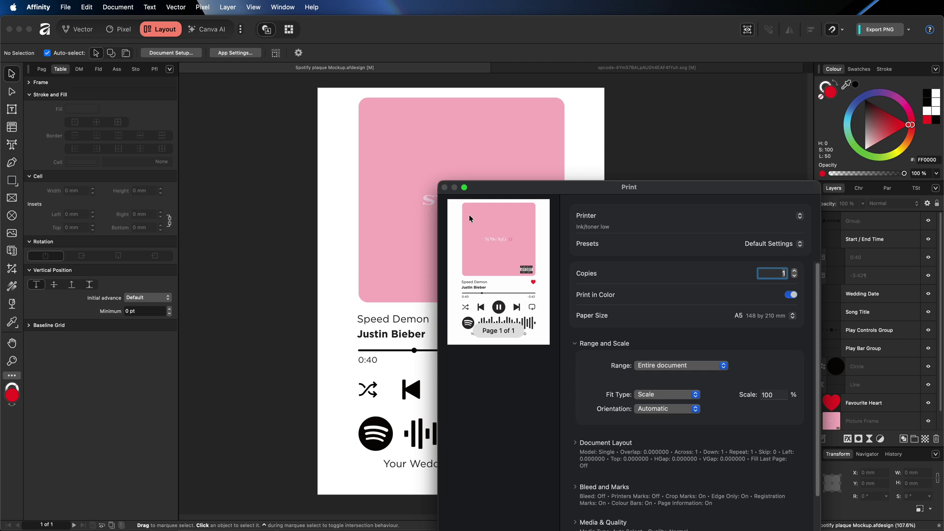
pyautogui.press('Escape')
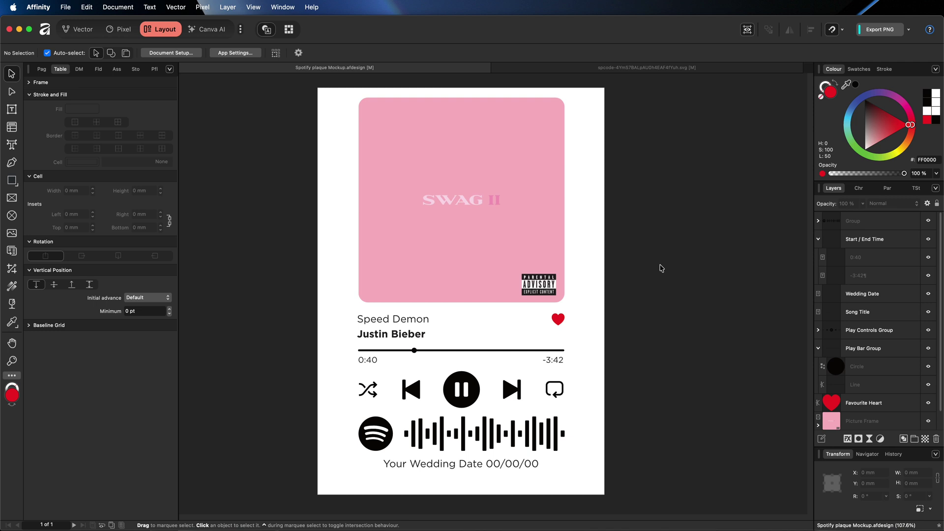